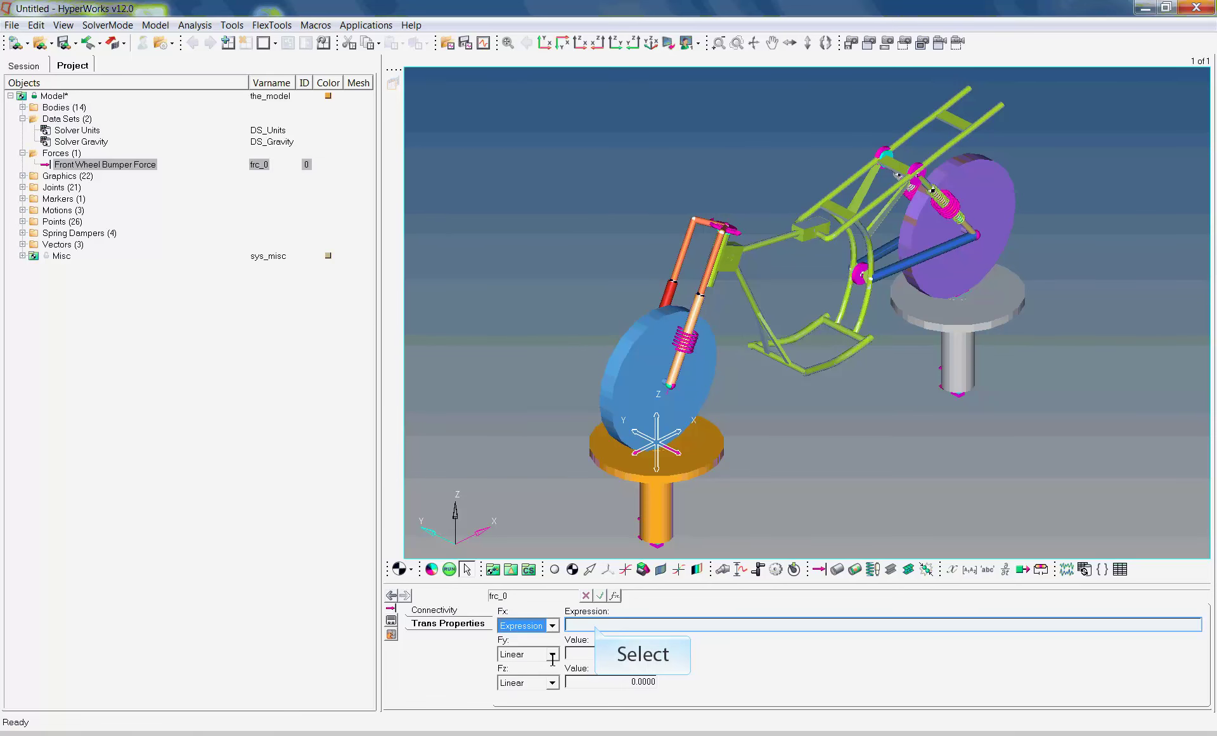
Step: Open the Expression Builder for the front wheel bumper force's Fx expression and insert the BISTOP function between the quotes
{"action": "left_click", "coordinate": [598, 626]}
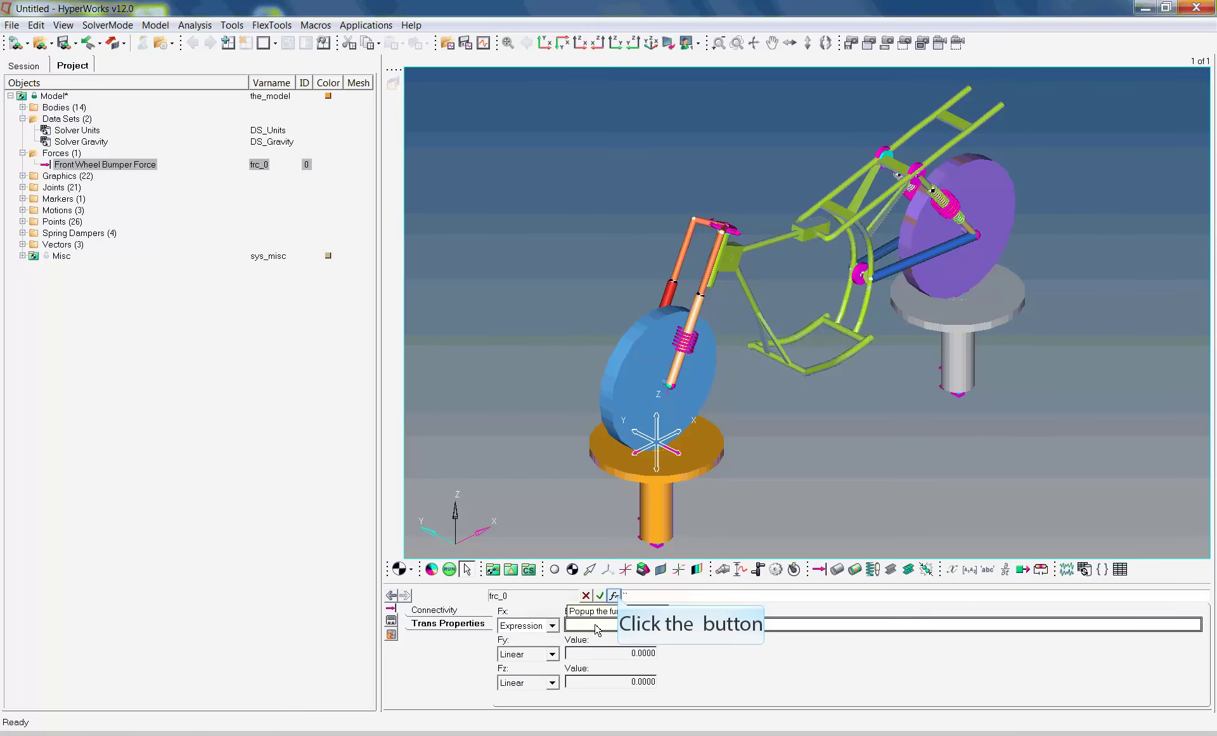
{"action": "left_click", "coordinate": [615, 595]}
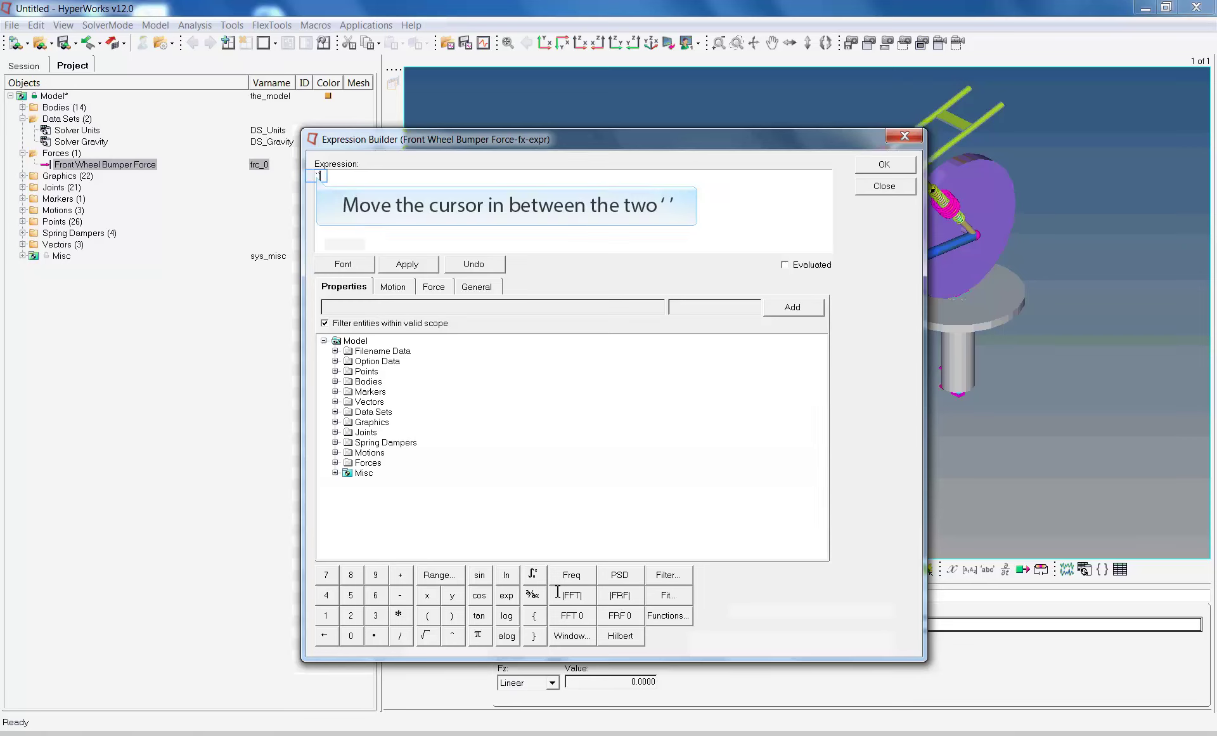
{"action": "left_click", "coordinate": [318, 177]}
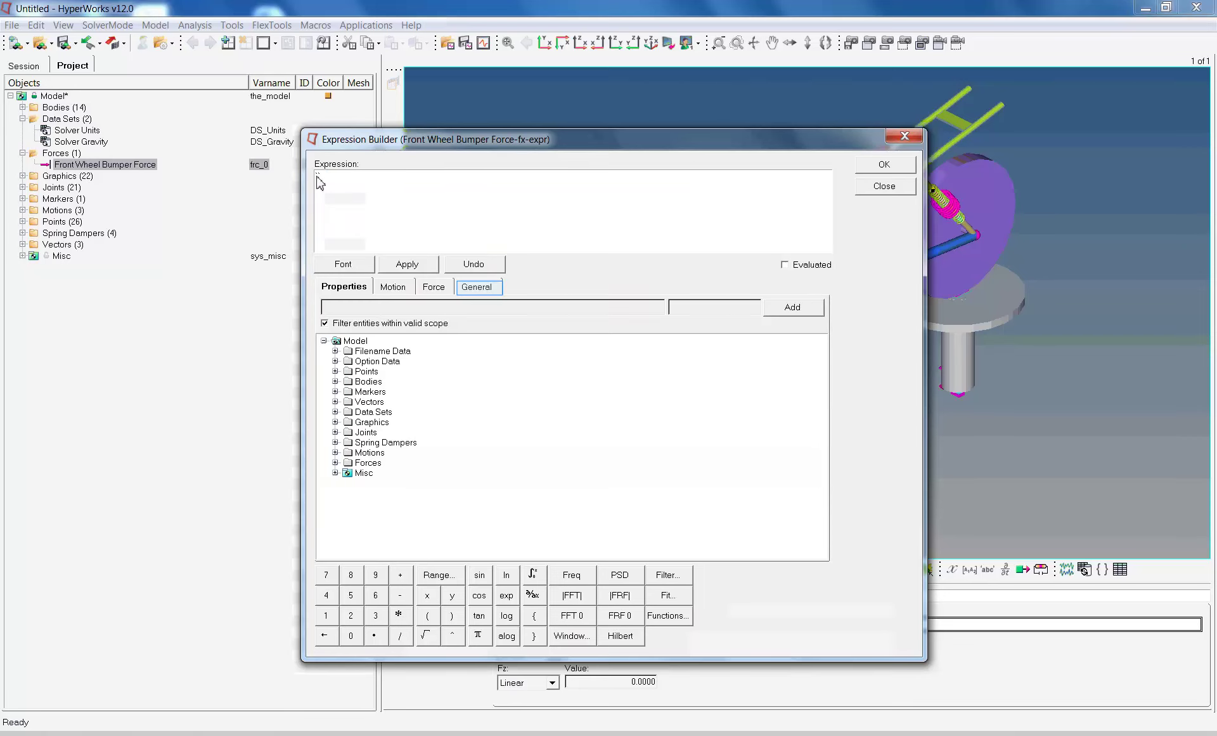
{"action": "left_click", "coordinate": [472, 289]}
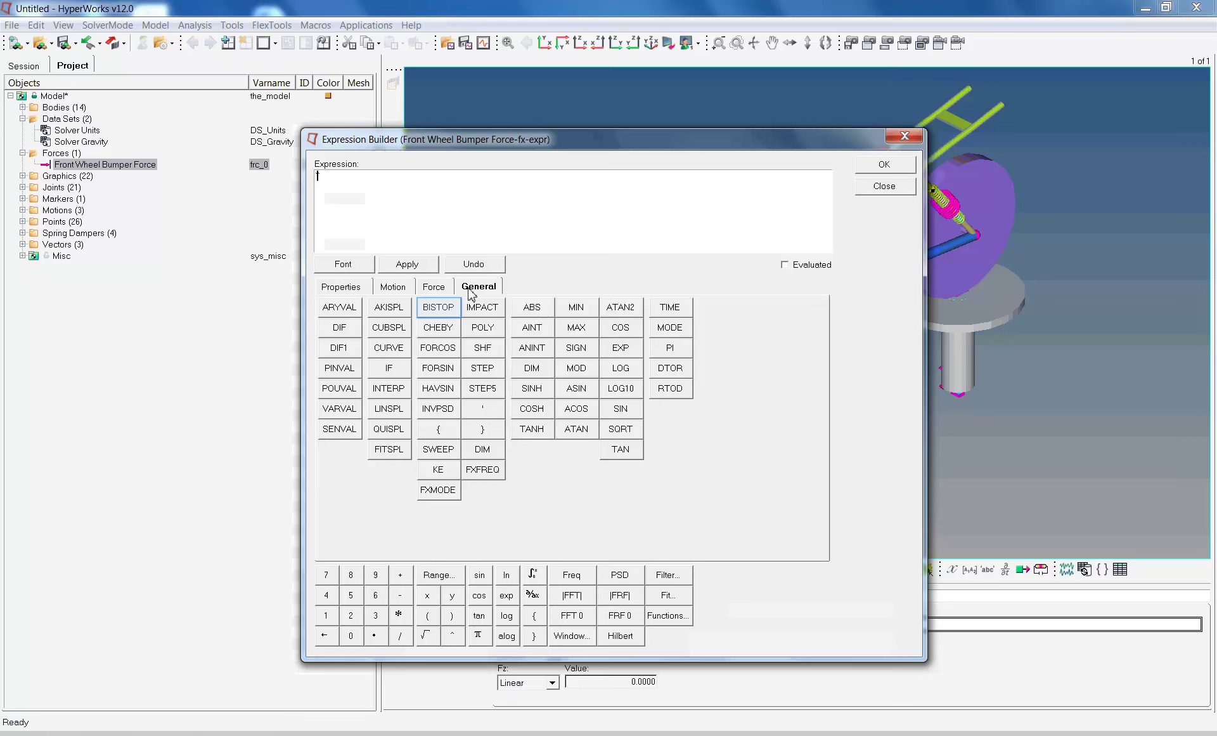
{"action": "left_click", "coordinate": [440, 307]}
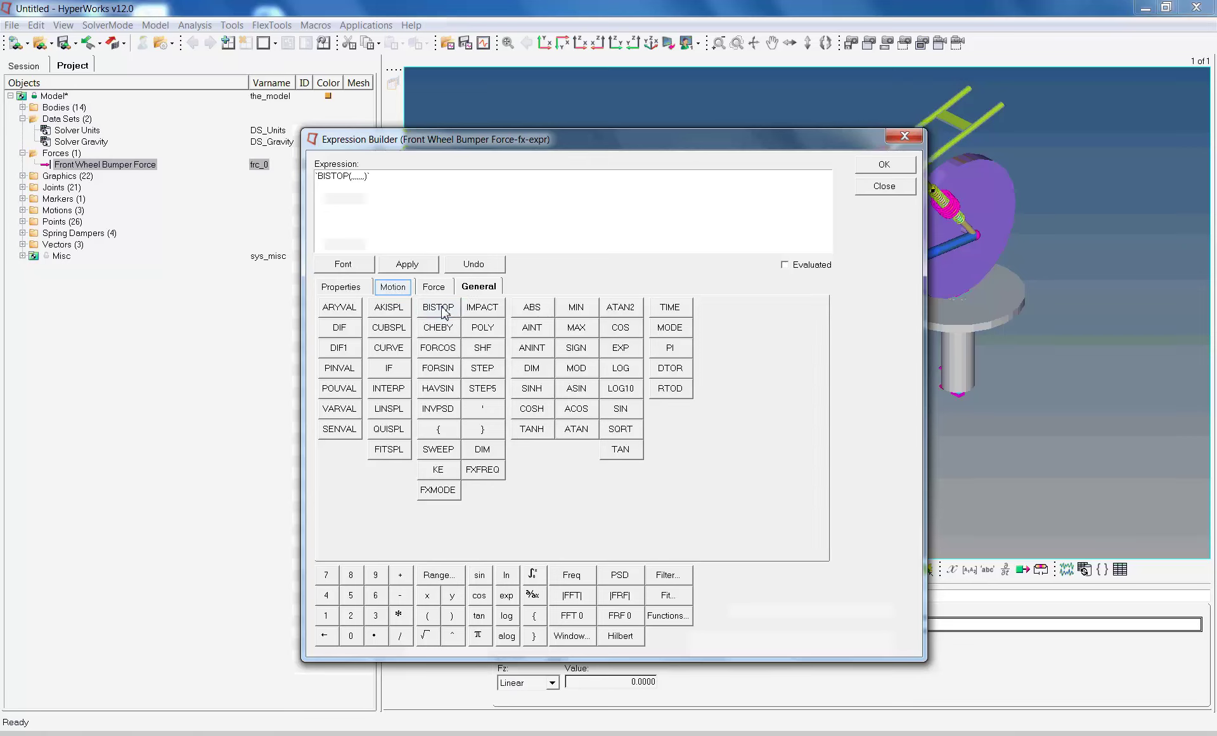
Step: Insert DX as BISTOP's first argument and add the idstring of the Front Wheel Bumper Force's Marker I inside its braces
{"action": "left_click", "coordinate": [395, 289]}
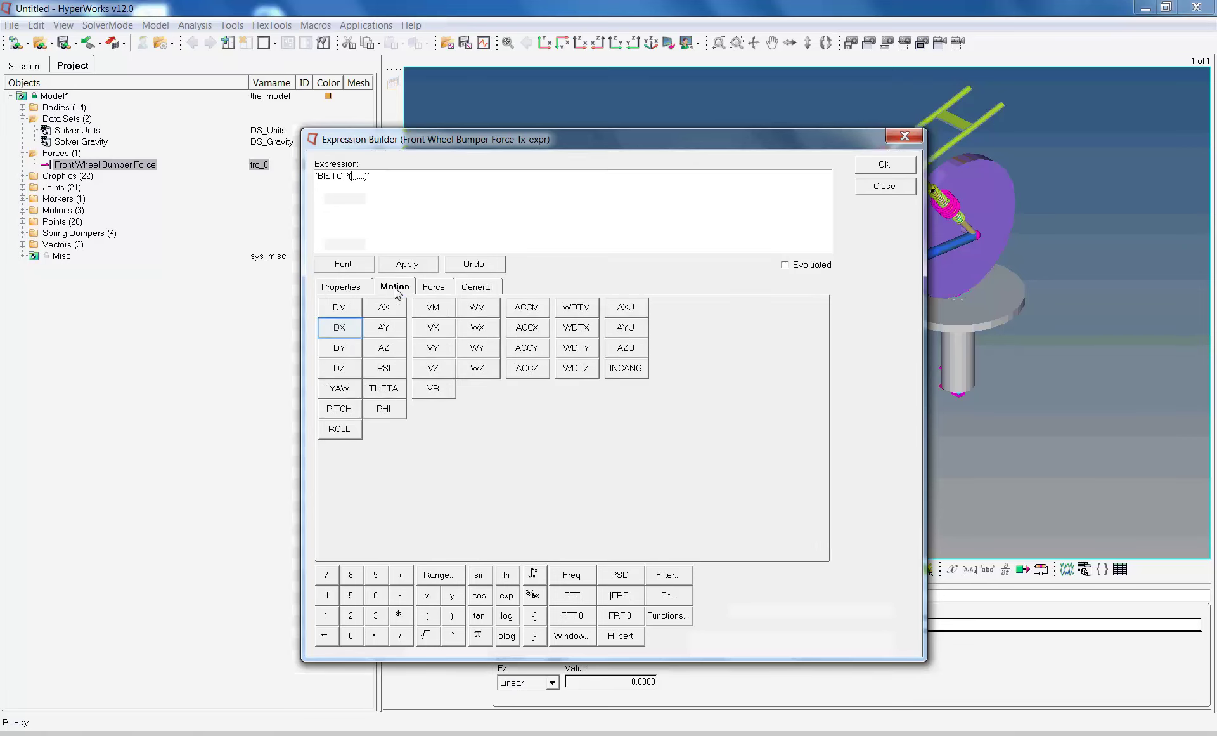
{"action": "left_click", "coordinate": [340, 328]}
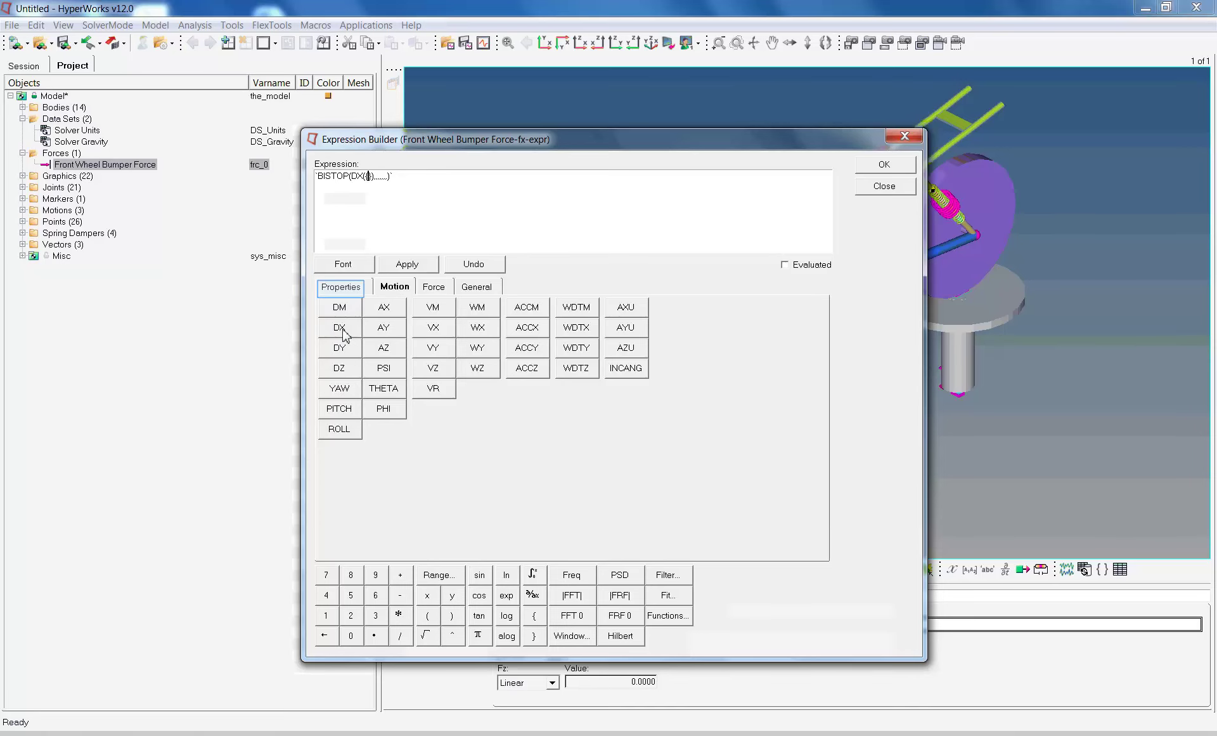
{"action": "left_click", "coordinate": [346, 289]}
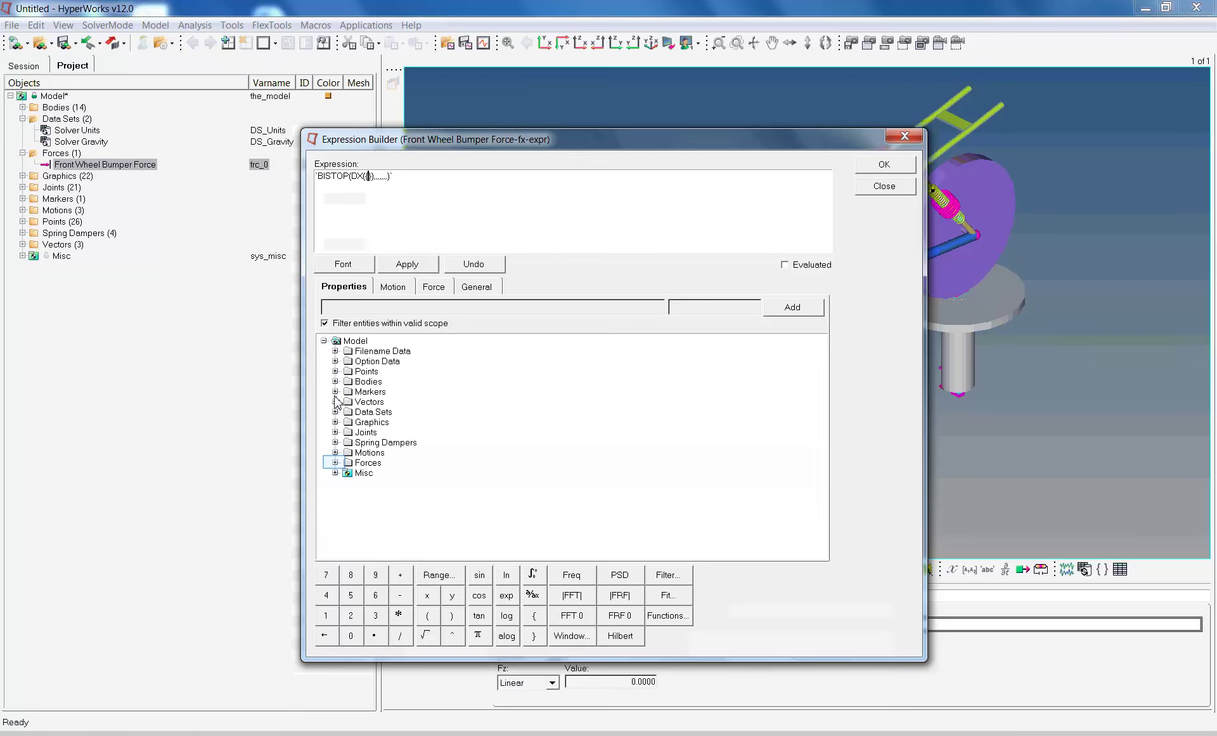
{"action": "left_click", "coordinate": [336, 462]}
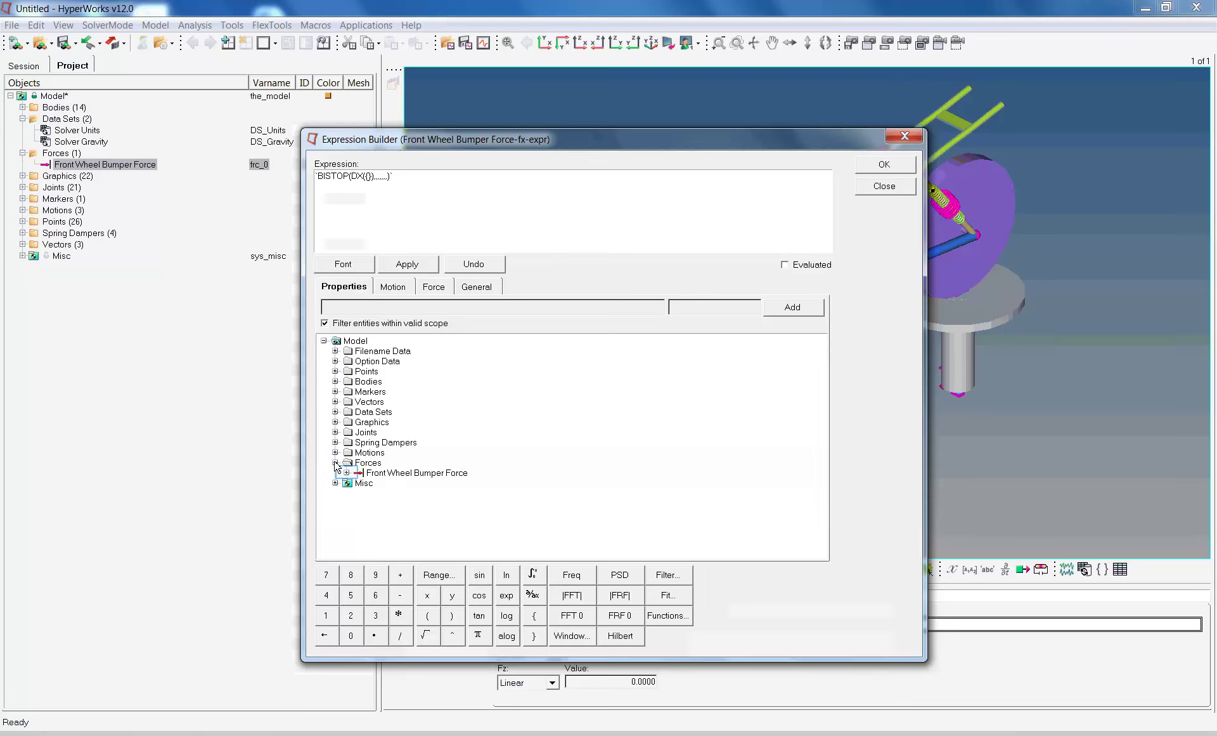
{"action": "left_click", "coordinate": [347, 473]}
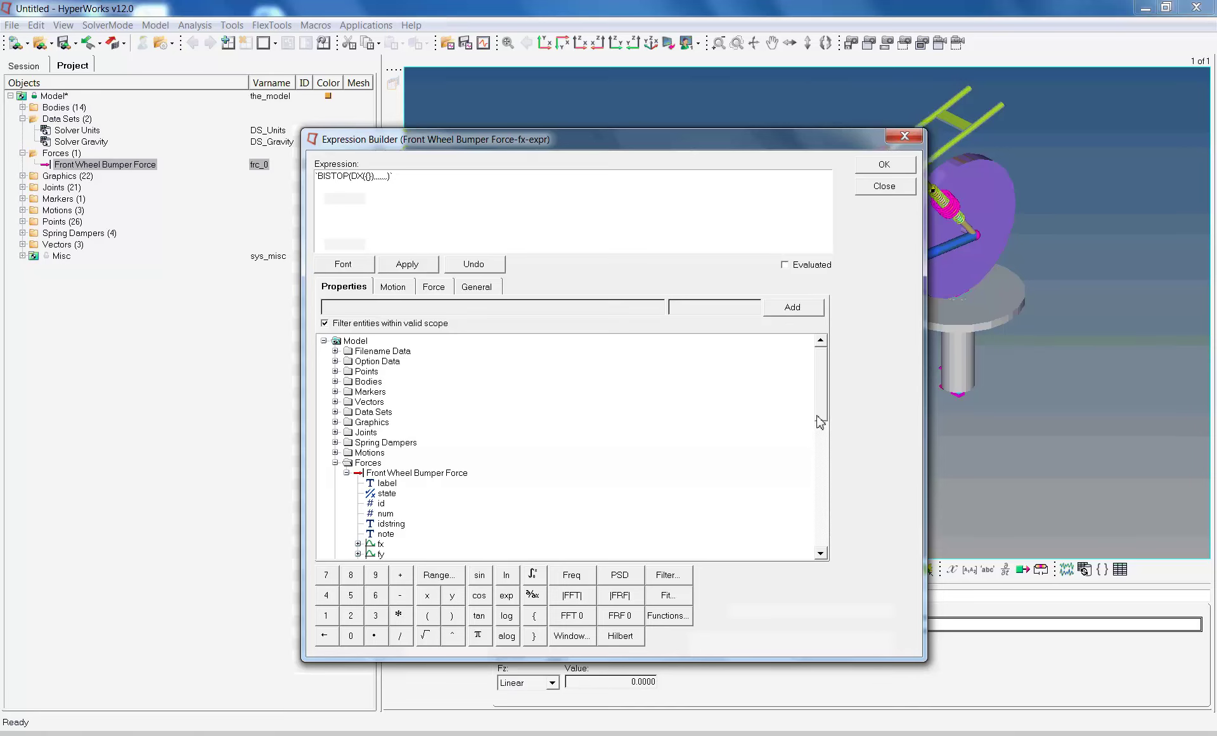
{"action": "left_click_drag", "start_coordinate": [820, 422], "coordinate": [822, 538]}
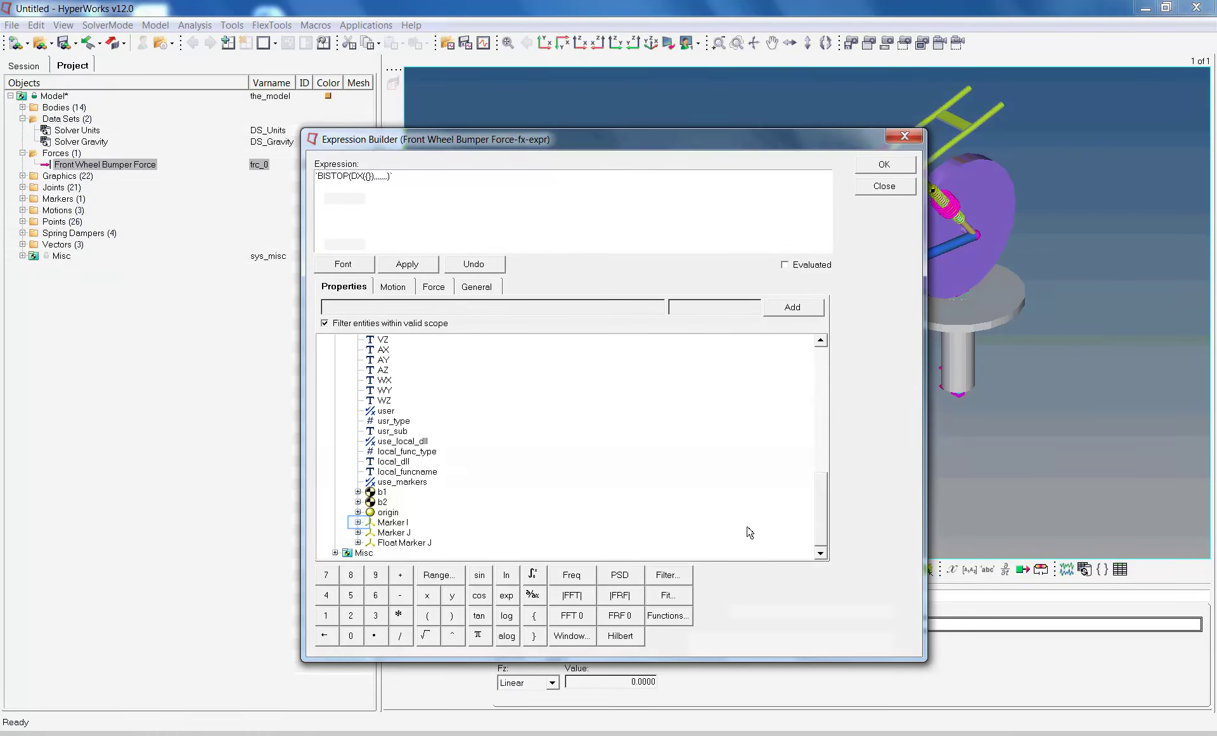
{"action": "left_click", "coordinate": [359, 522]}
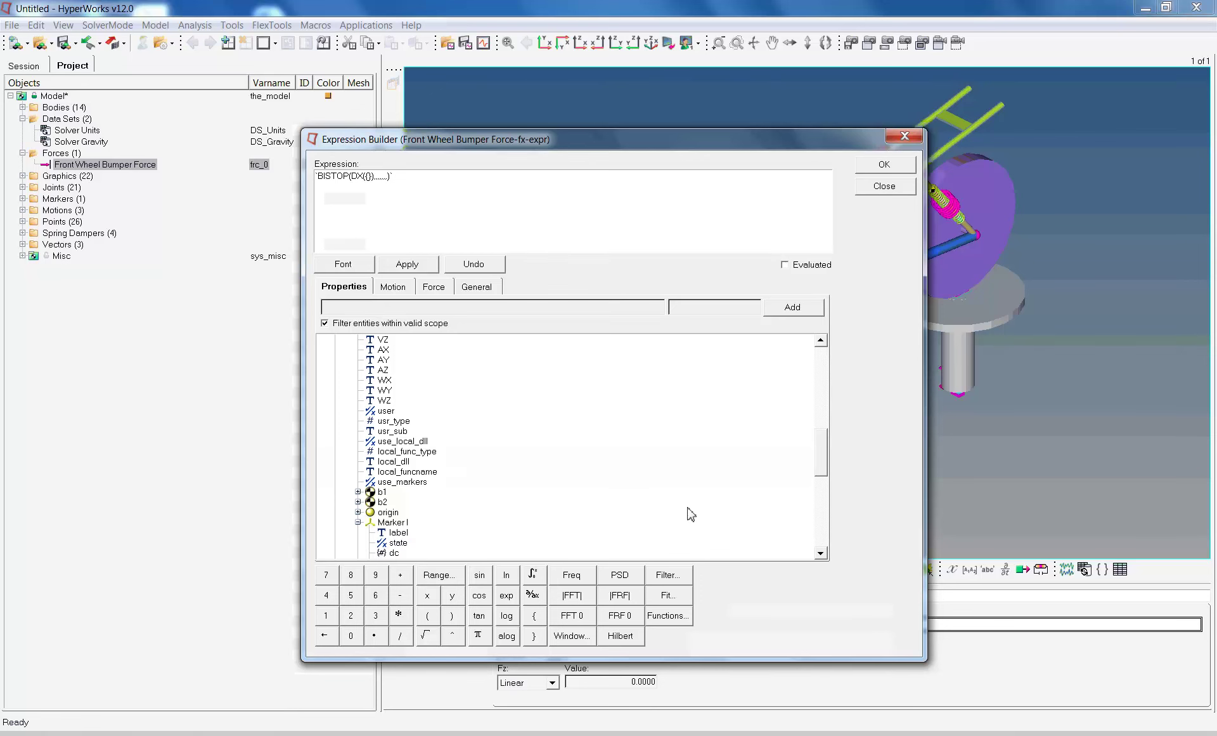
{"action": "left_click_drag", "start_coordinate": [822, 465], "coordinate": [823, 500]}
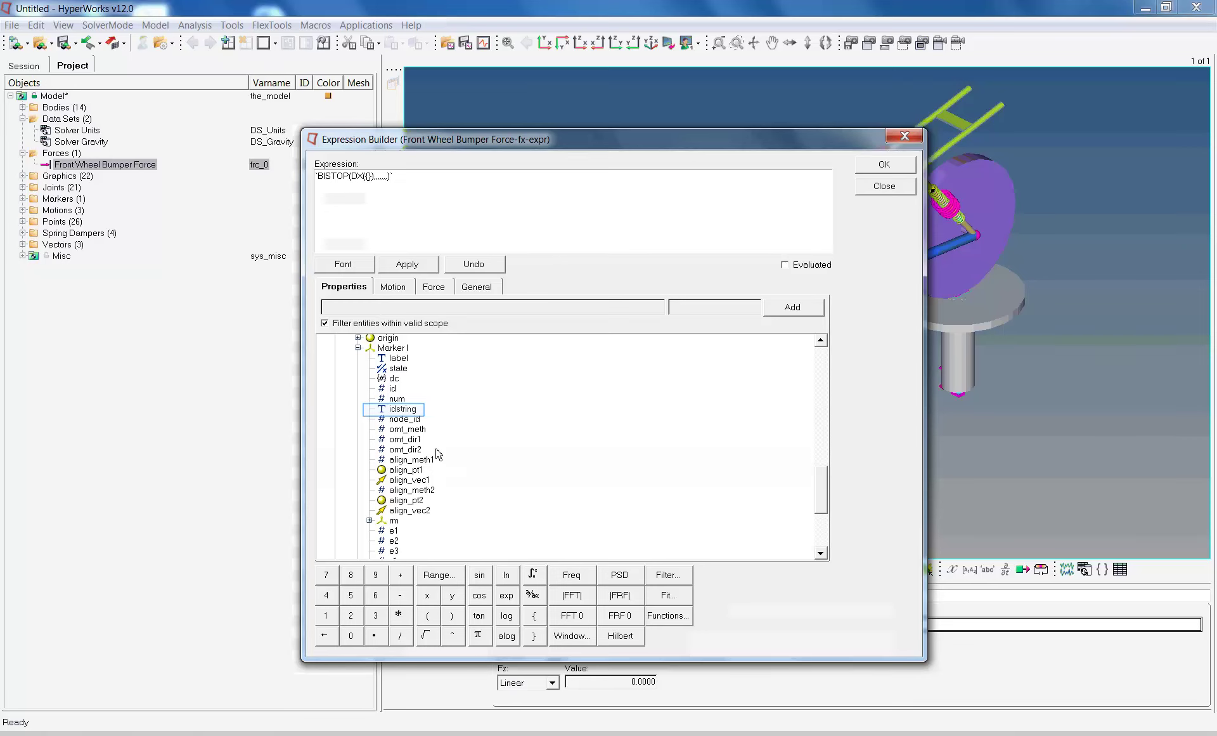
{"action": "left_click", "coordinate": [403, 410]}
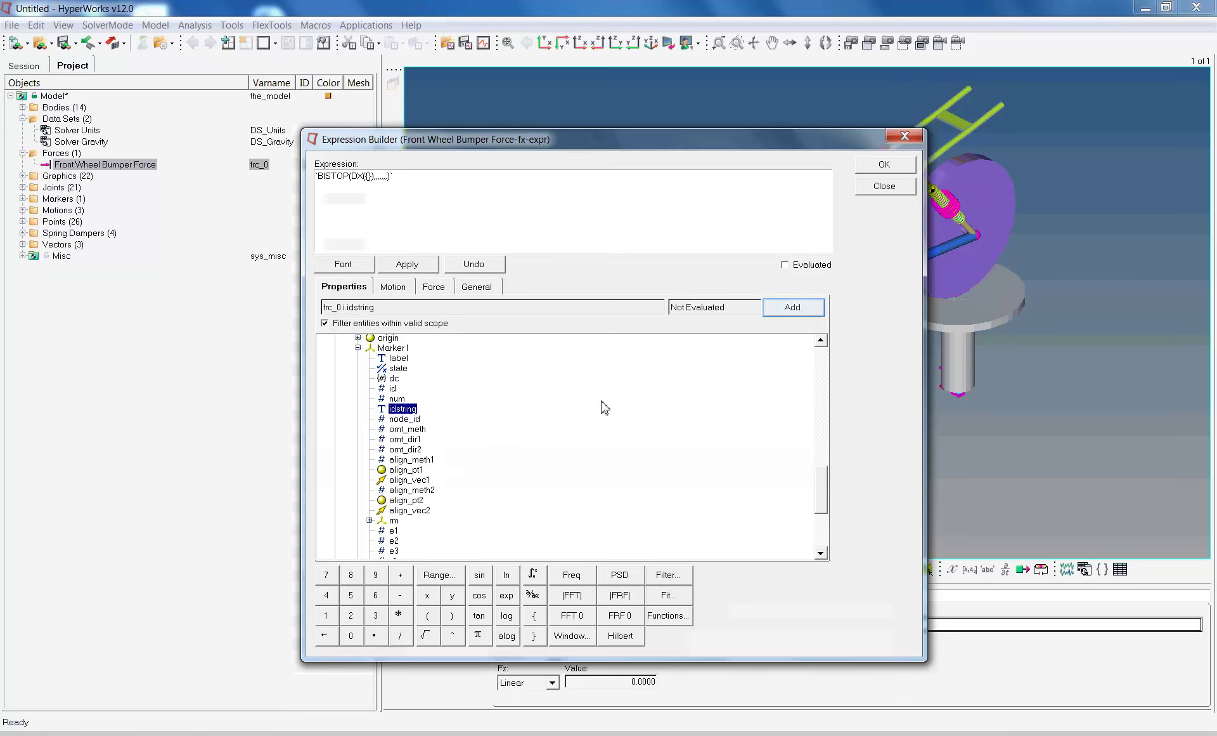
{"action": "left_click", "coordinate": [788, 315]}
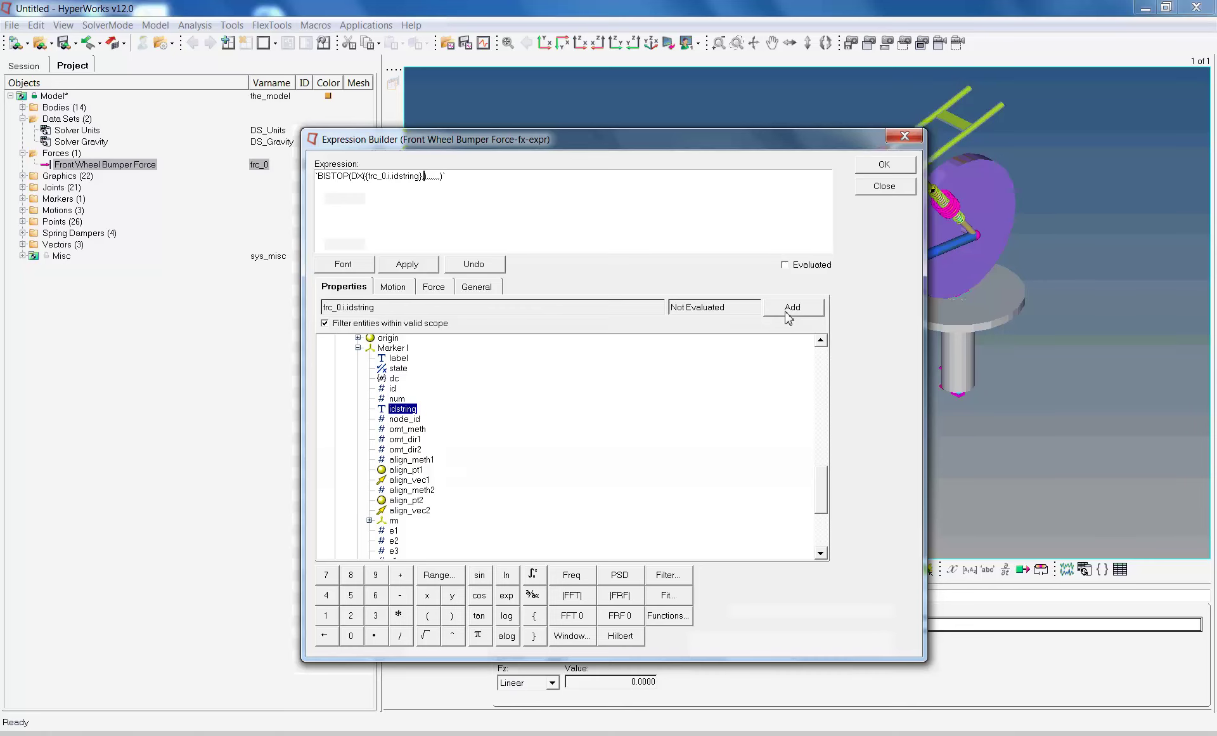
Step: Add a second pair of braces to the DX function and fill it with Marker J's idstring, frc_0.j.idstring
{"action": "type", "text": ",{})"}
{"action": "left_click", "coordinate": [358, 348]}
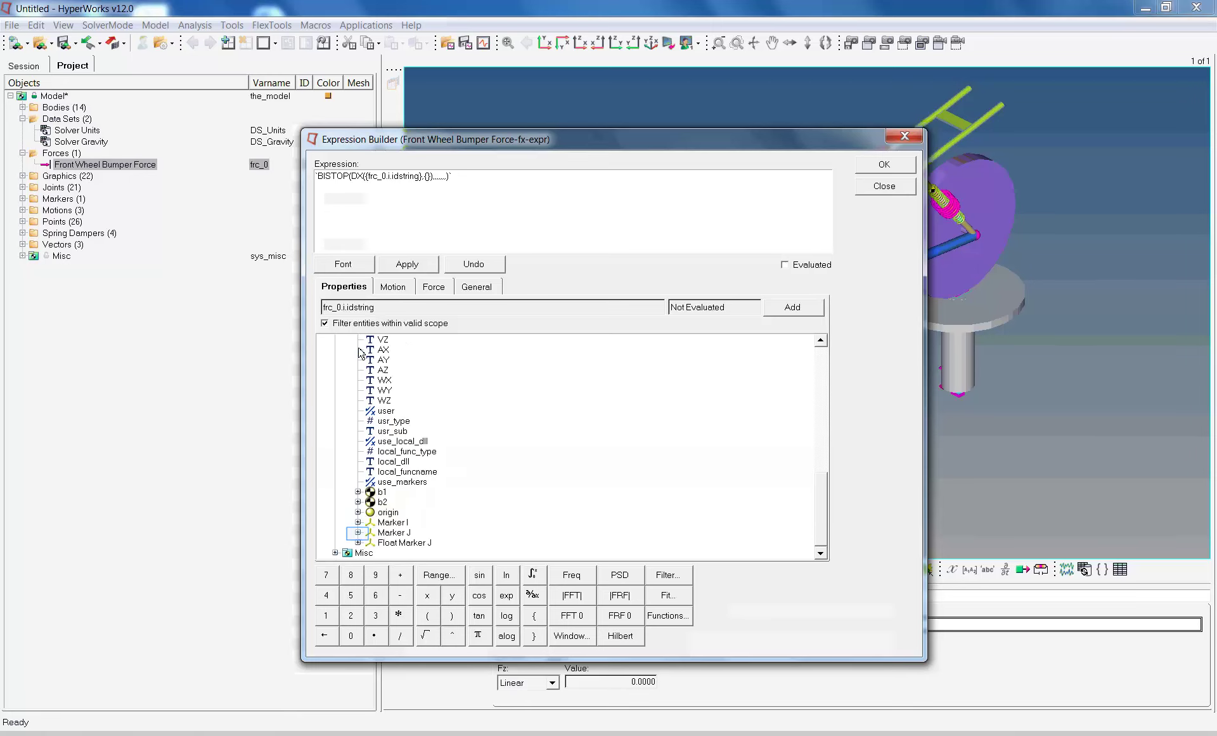
{"action": "left_click", "coordinate": [358, 532]}
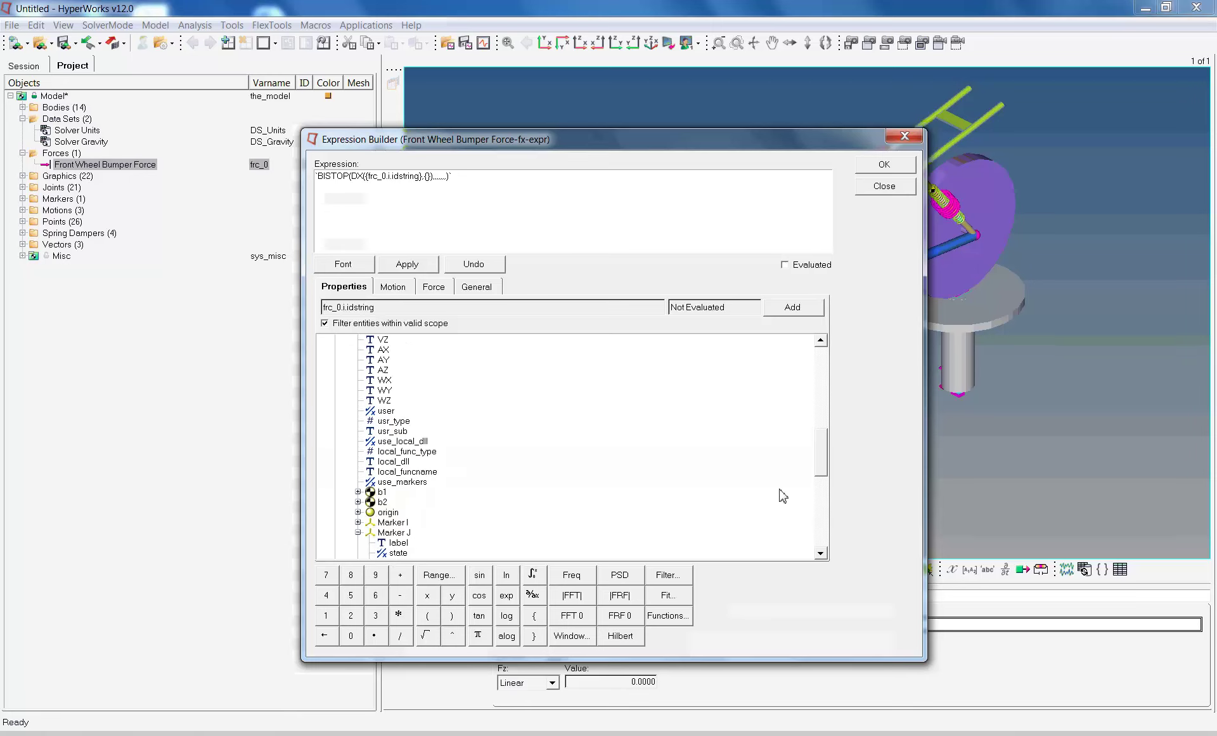
{"action": "mouse_move", "coordinate": [819, 463]}
{"action": "left_mouse_down"}
{"action": "mouse_move", "coordinate": [822, 525]}
{"action": "mouse_move", "coordinate": [812, 481]}
{"action": "left_mouse_up"}
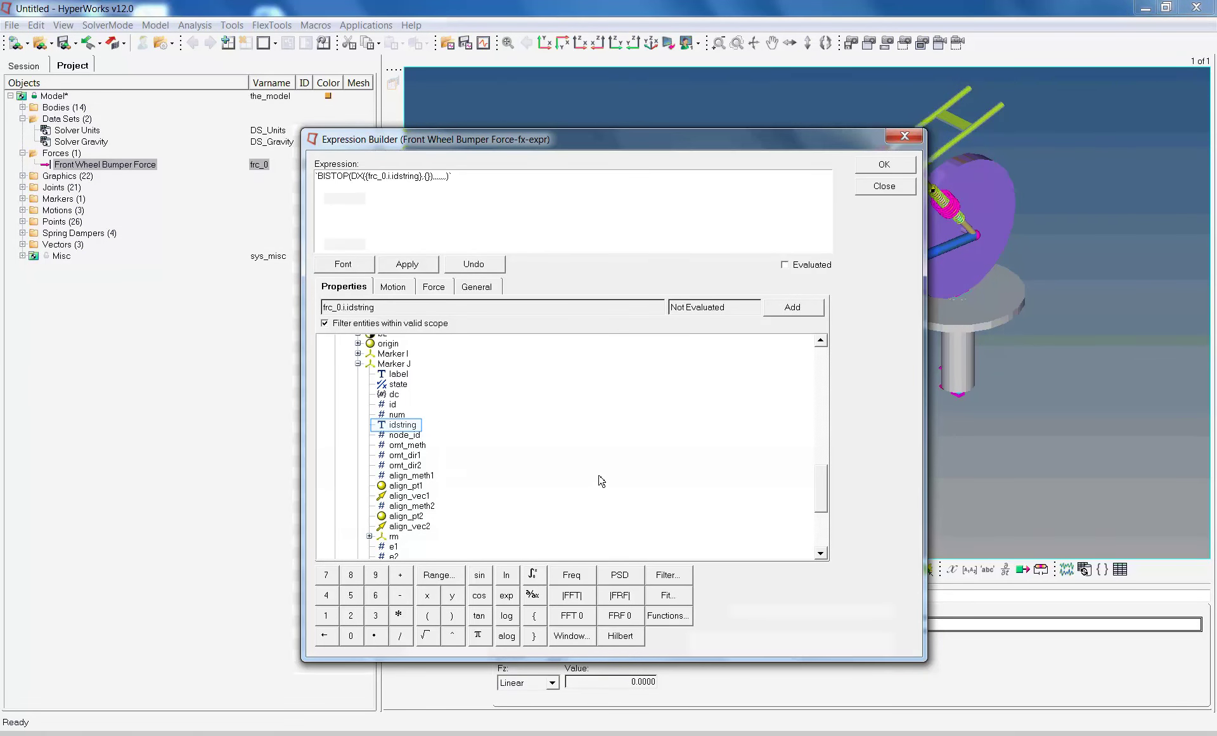
{"action": "left_click", "coordinate": [404, 426]}
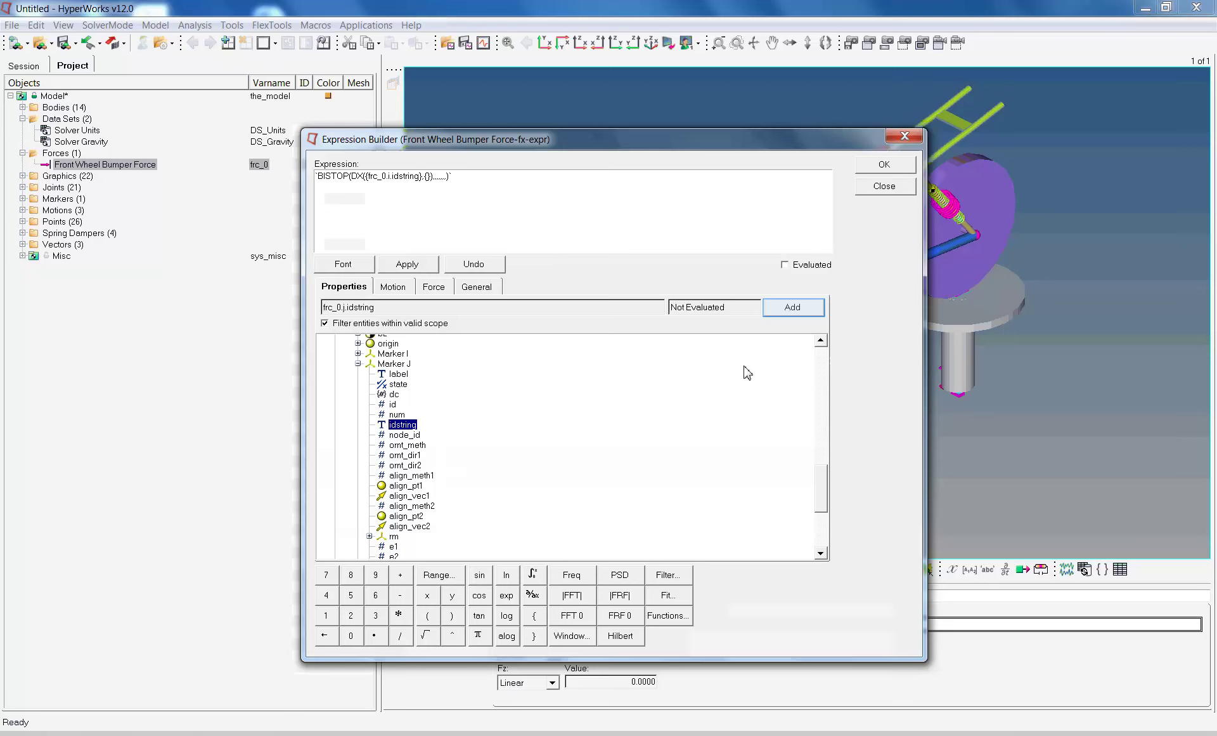
{"action": "left_click", "coordinate": [779, 308]}
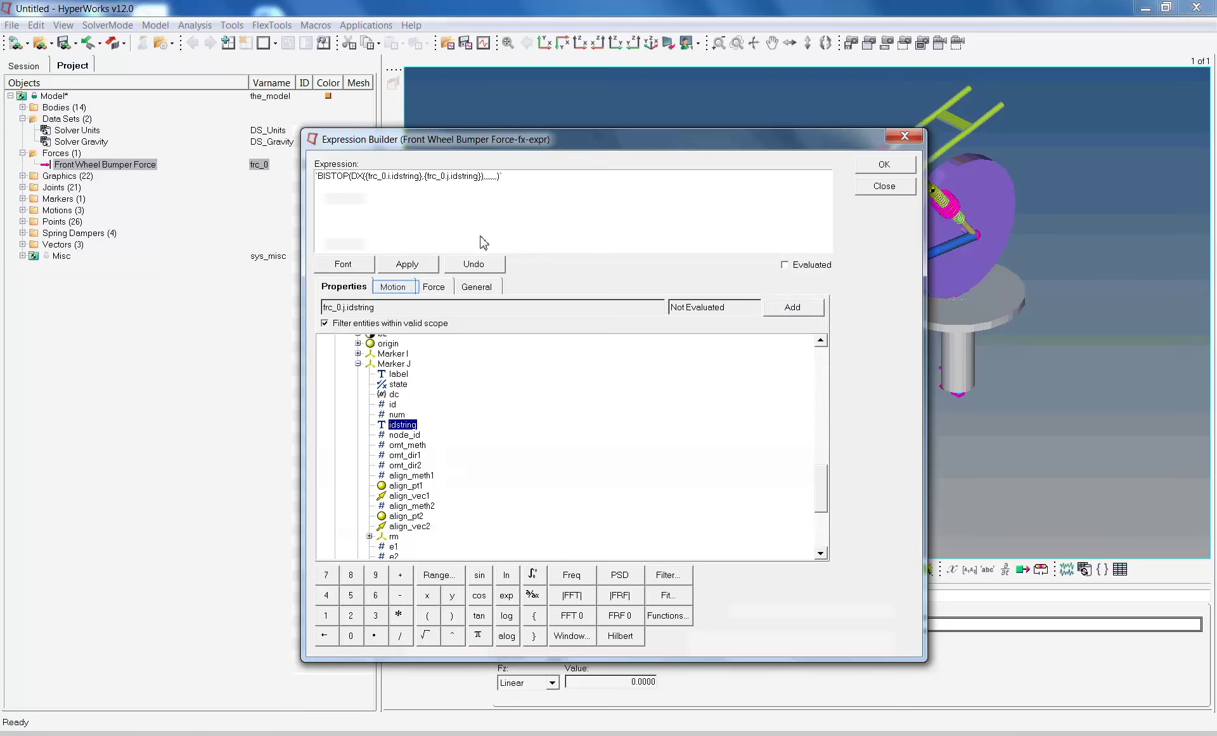
Step: Insert VX as BISTOP's second argument and add the idstring of the Front Wheel Bumper Force's Marker I inside its braces
{"action": "left_click", "coordinate": [401, 290]}
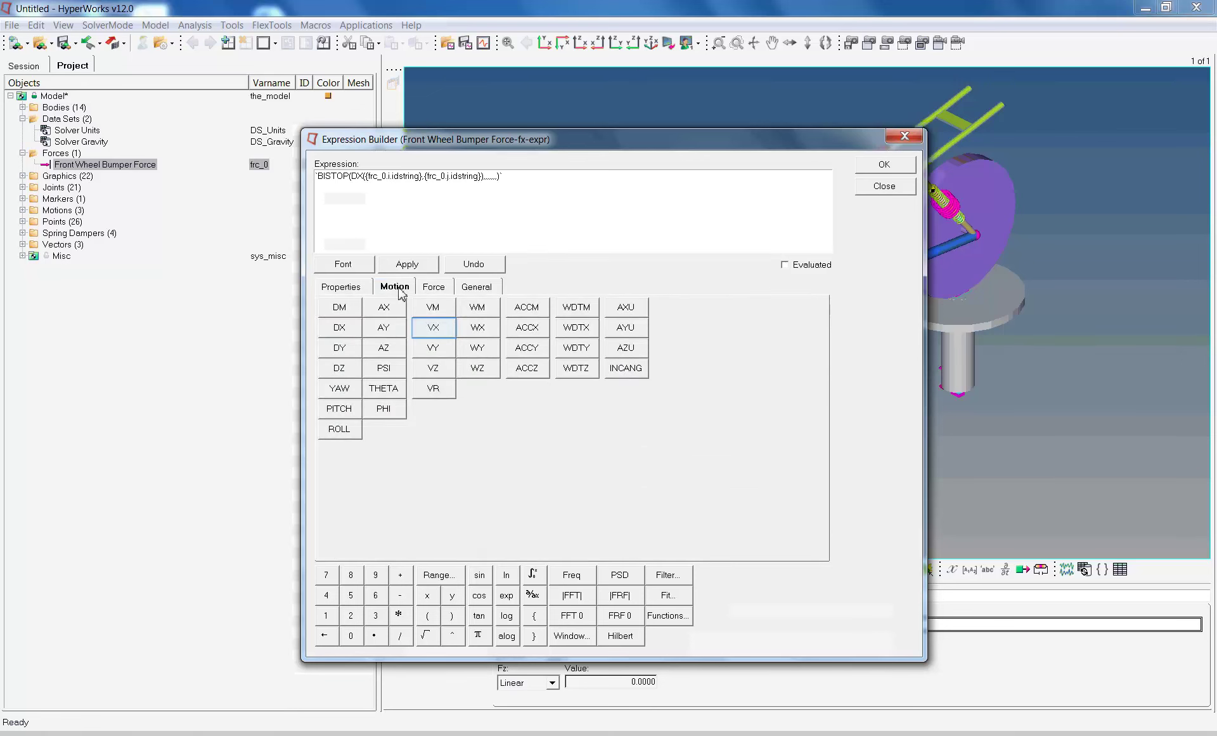
{"action": "left_click", "coordinate": [432, 329]}
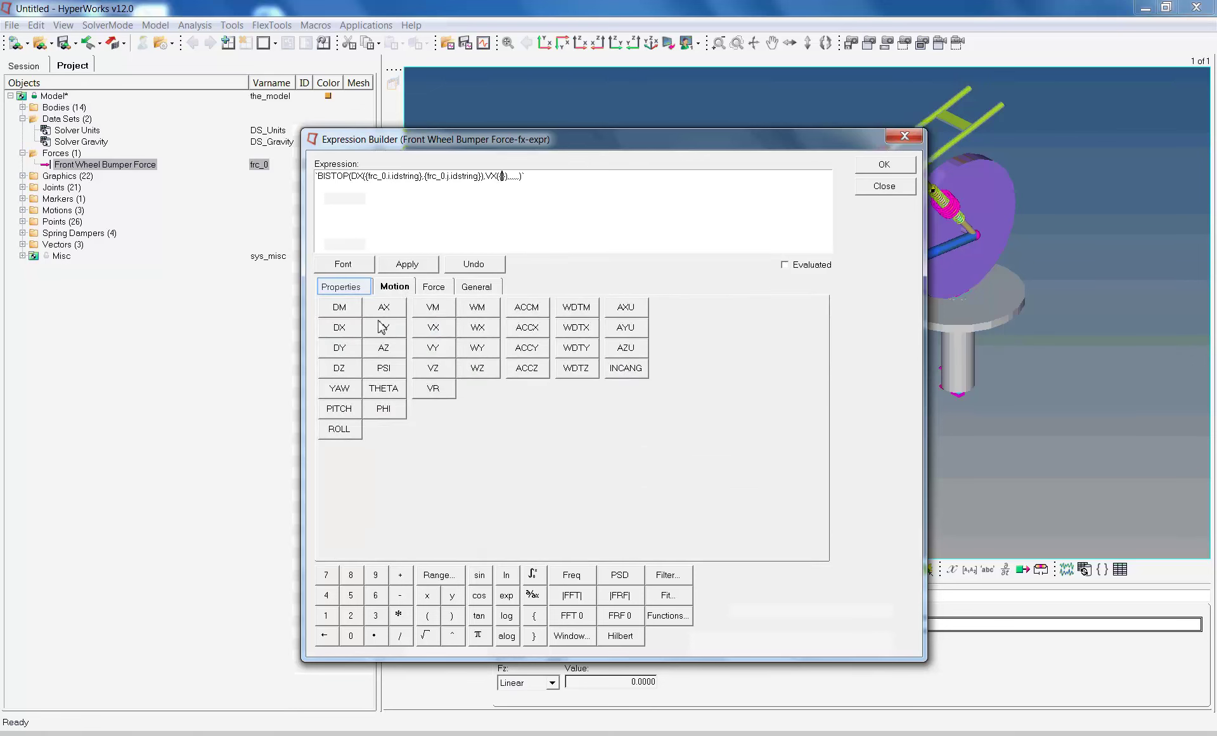
{"action": "left_click", "coordinate": [341, 289]}
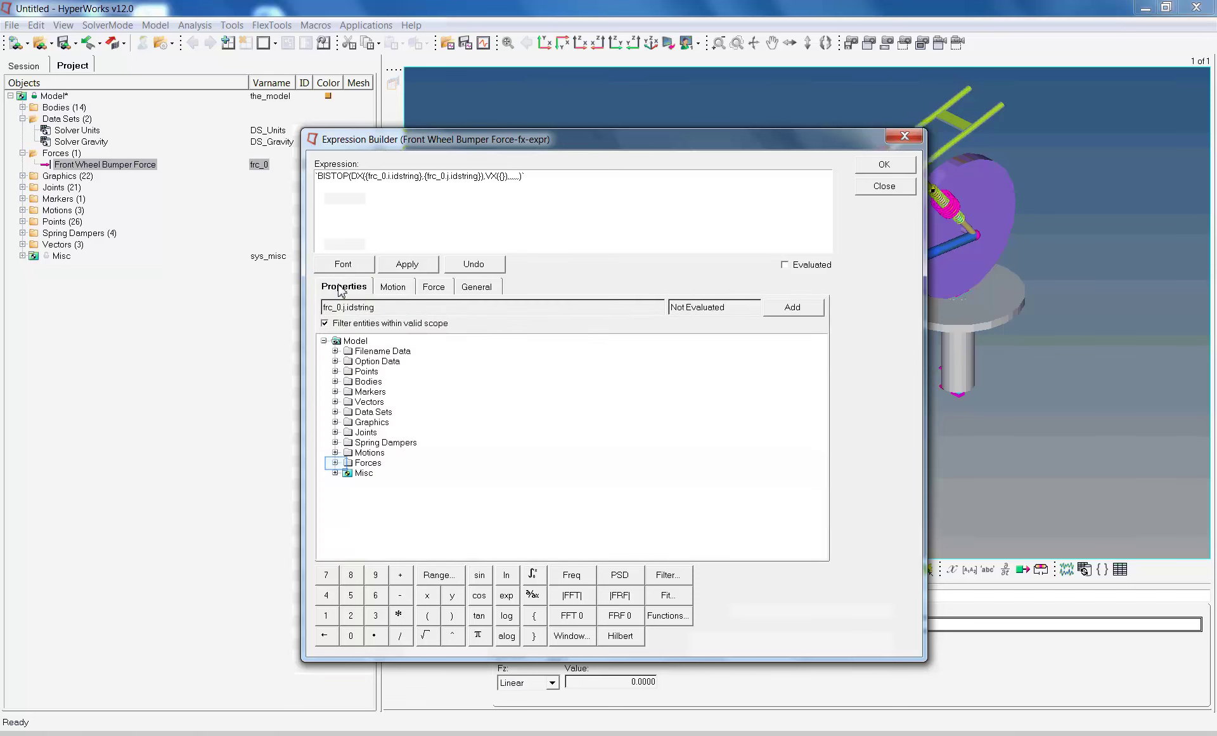
{"action": "left_click", "coordinate": [336, 462]}
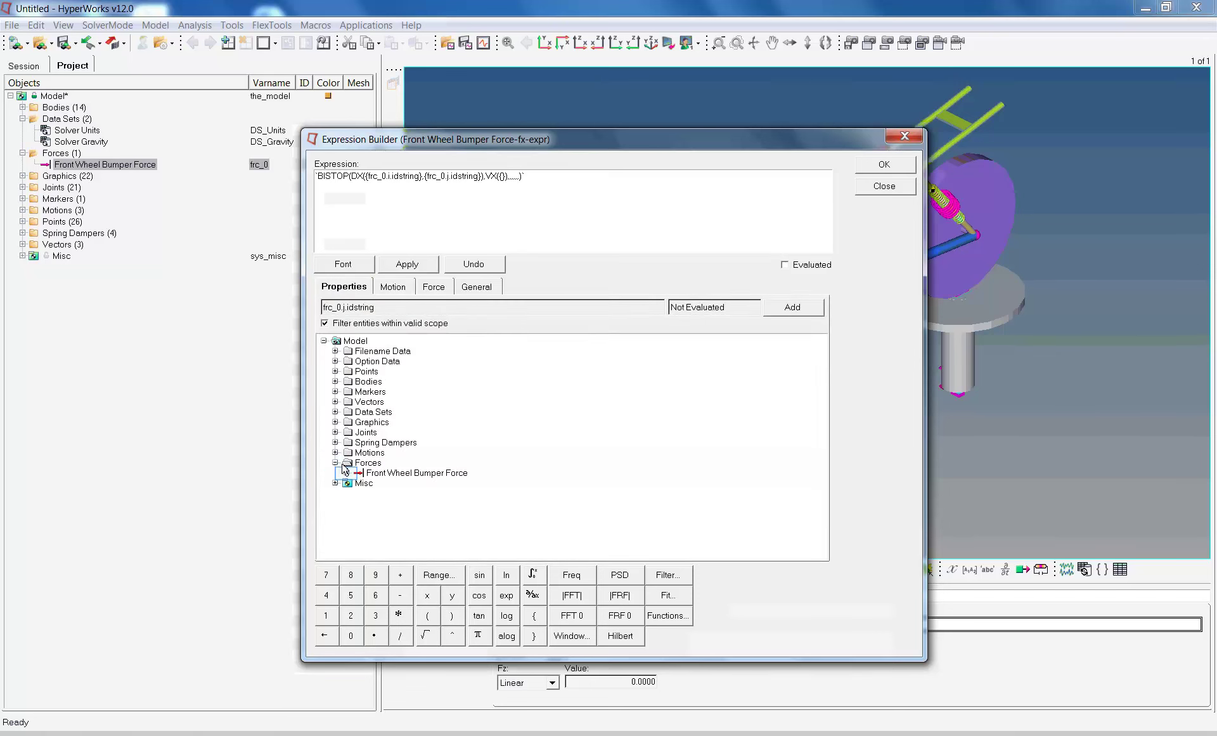
{"action": "left_click", "coordinate": [346, 473]}
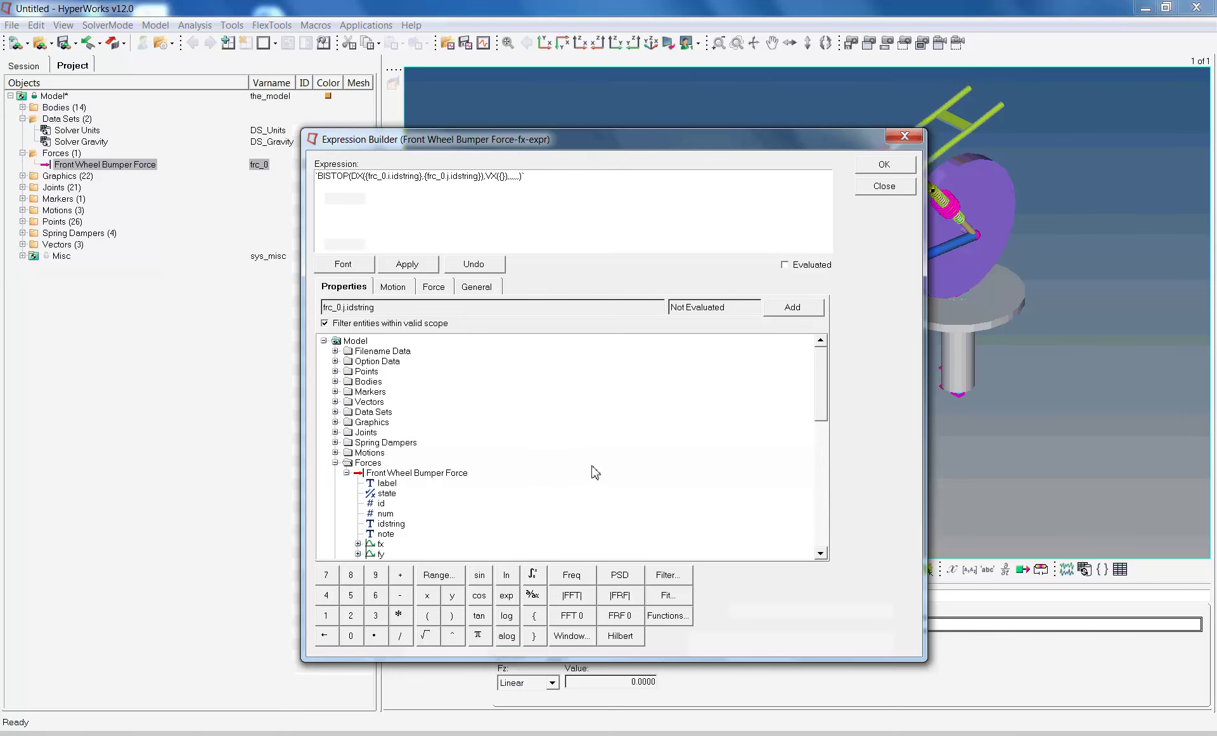
{"action": "left_click_drag", "start_coordinate": [824, 396], "coordinate": [816, 519]}
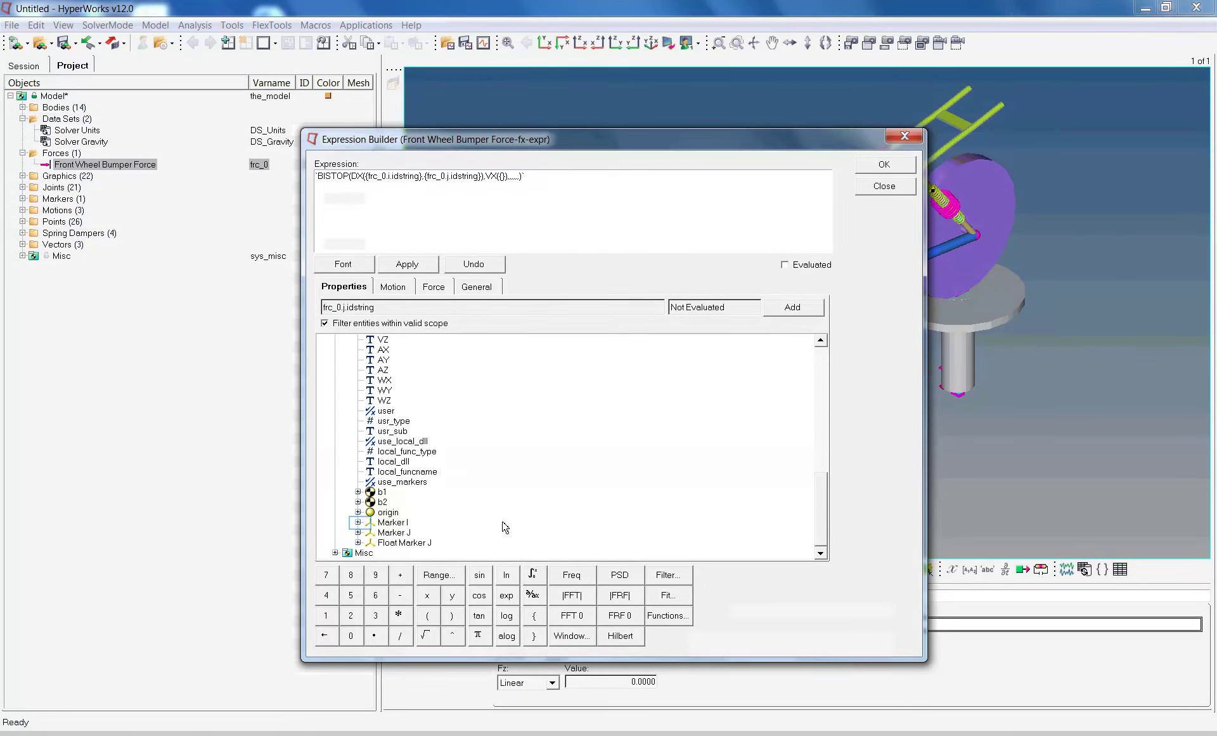
{"action": "left_click", "coordinate": [358, 522]}
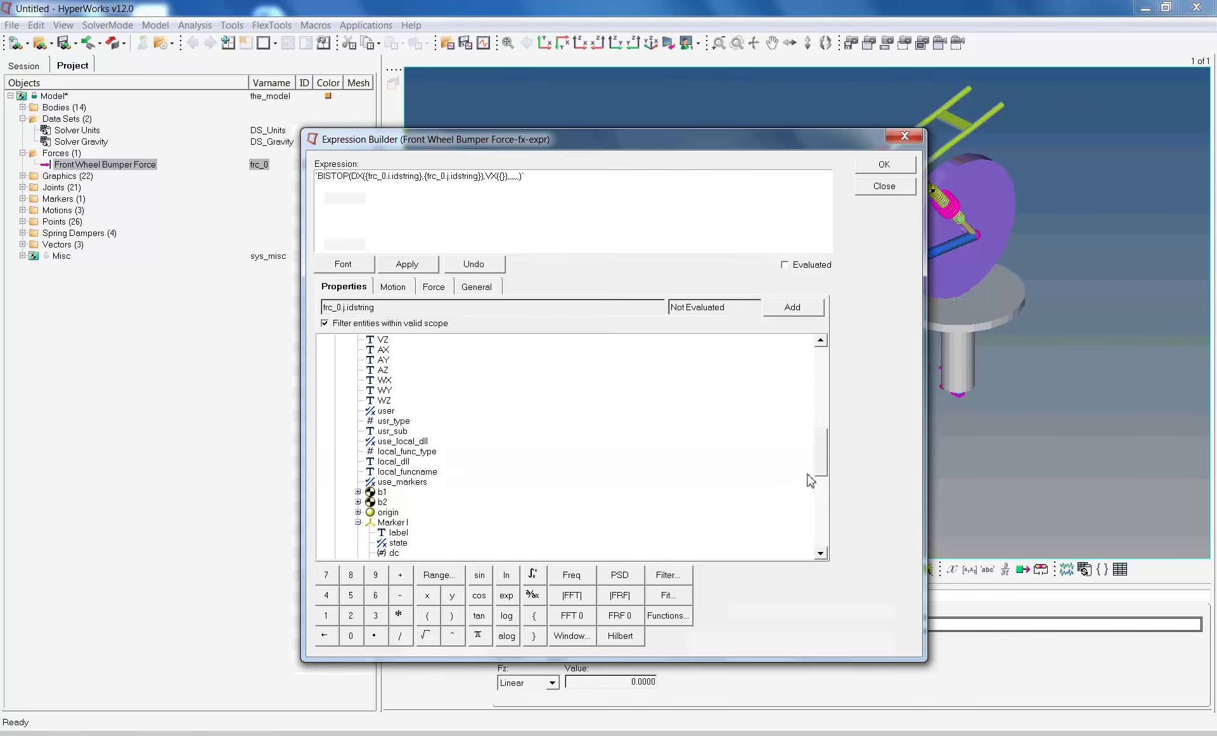
{"action": "left_click_drag", "start_coordinate": [821, 457], "coordinate": [818, 483]}
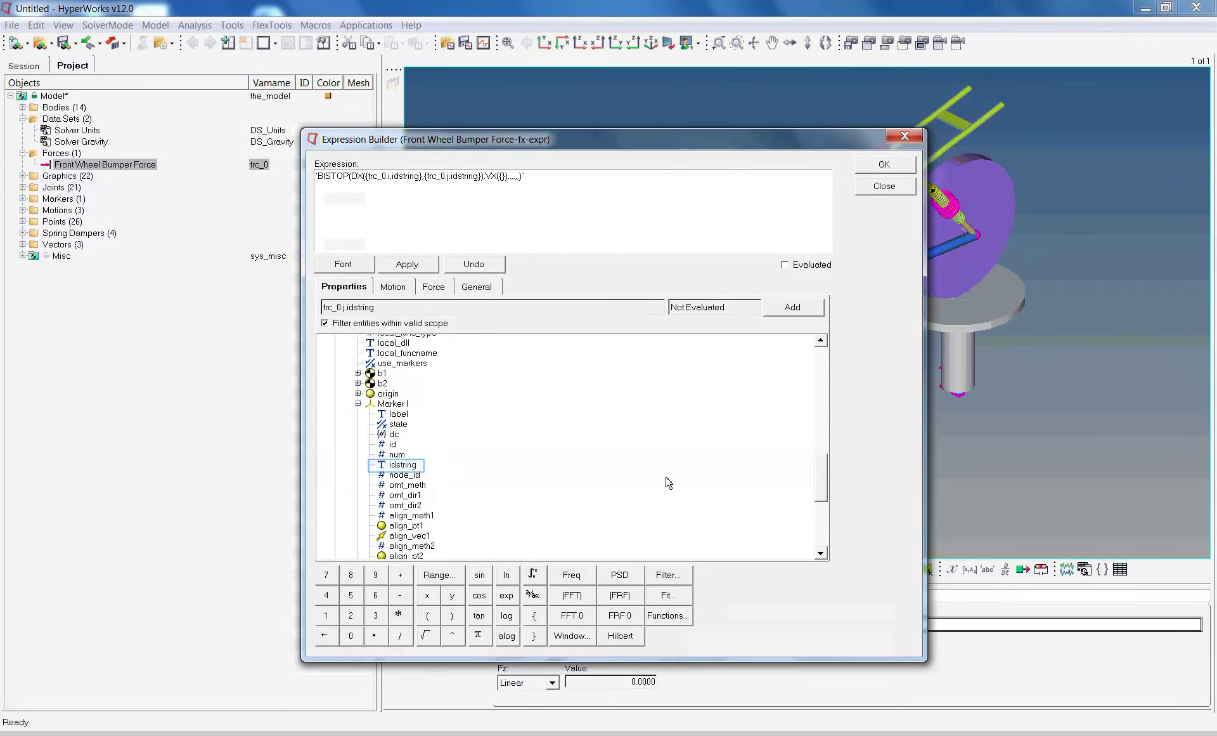
{"action": "left_click", "coordinate": [400, 467]}
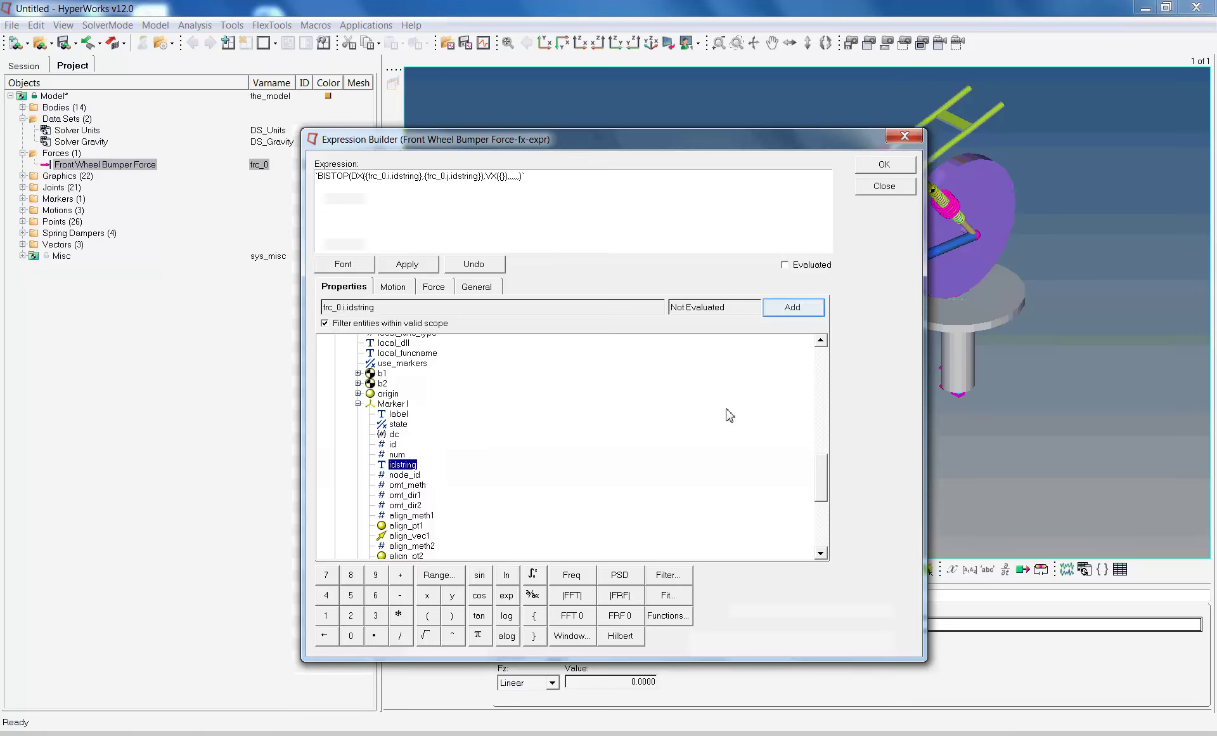
{"action": "left_click", "coordinate": [792, 310]}
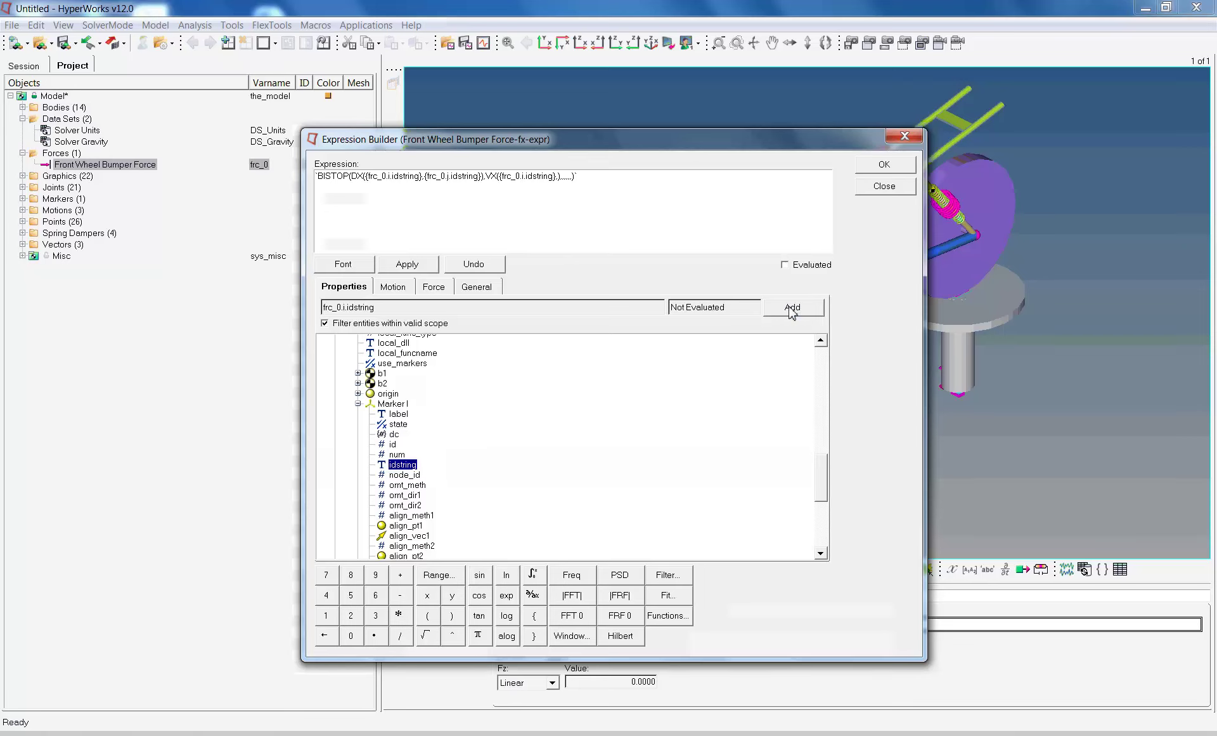
Step: Add a second pair of braces to the VX function and fill it with Marker J's idstring, frc_0.j.idstring
{"action": "type", "text": "{}"}
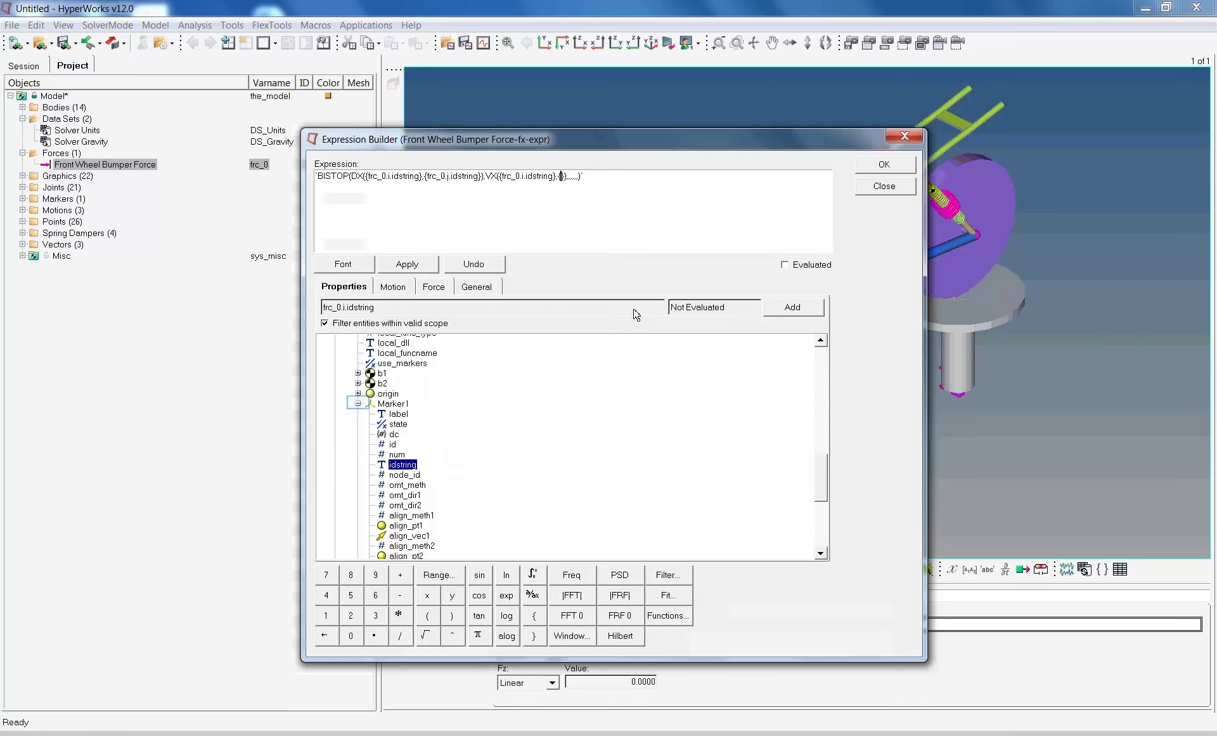
{"action": "left_click", "coordinate": [359, 404]}
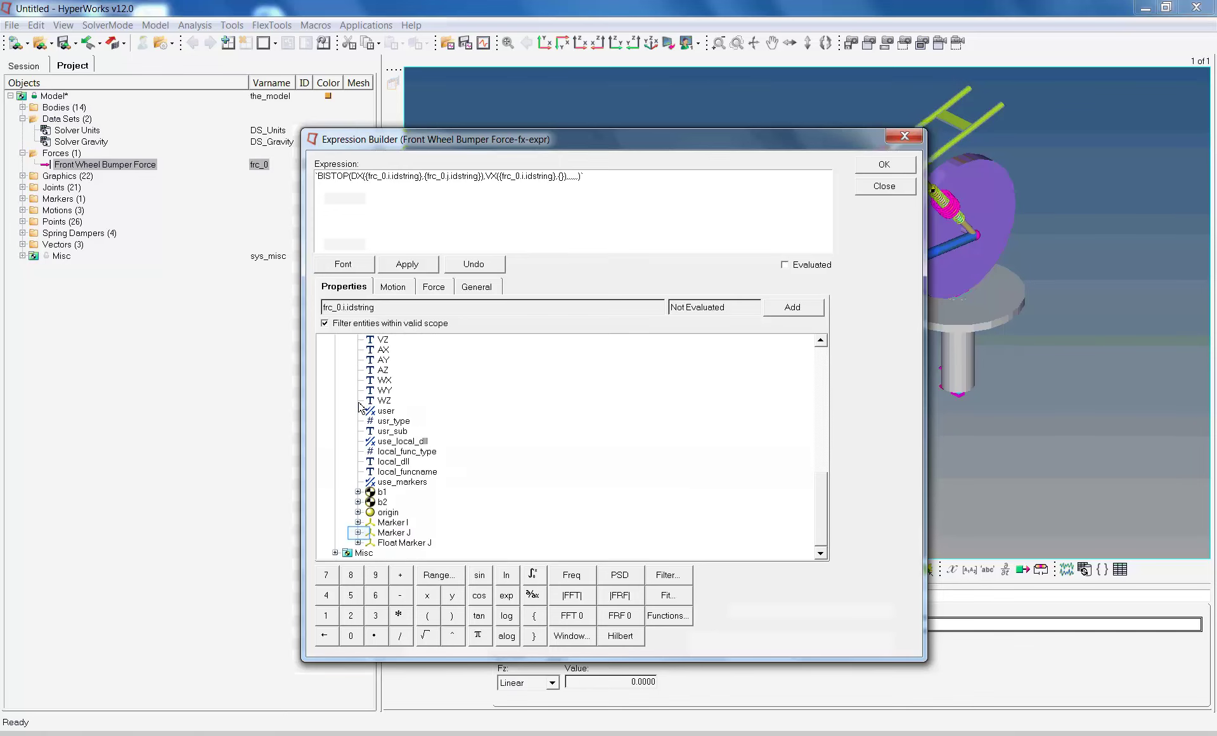
{"action": "left_click", "coordinate": [358, 532]}
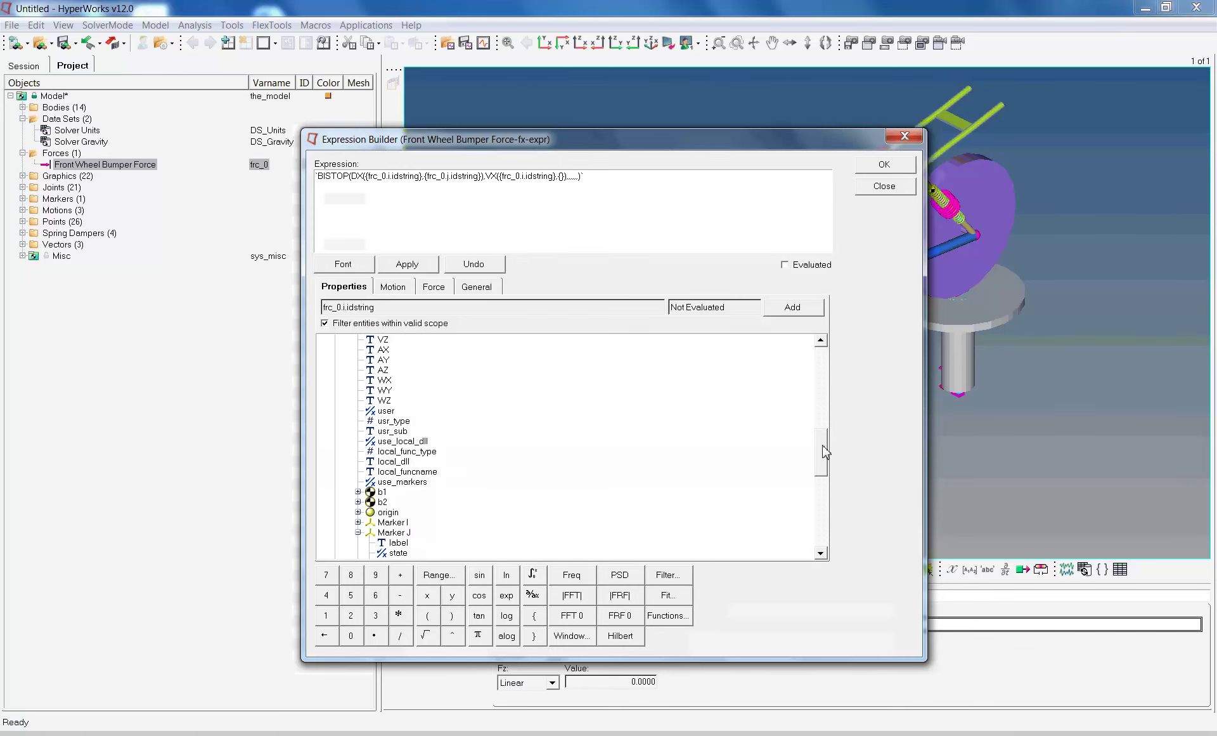
{"action": "mouse_move", "coordinate": [822, 451]}
{"action": "left_mouse_down"}
{"action": "mouse_move", "coordinate": [813, 524]}
{"action": "mouse_move", "coordinate": [811, 495]}
{"action": "left_mouse_up"}
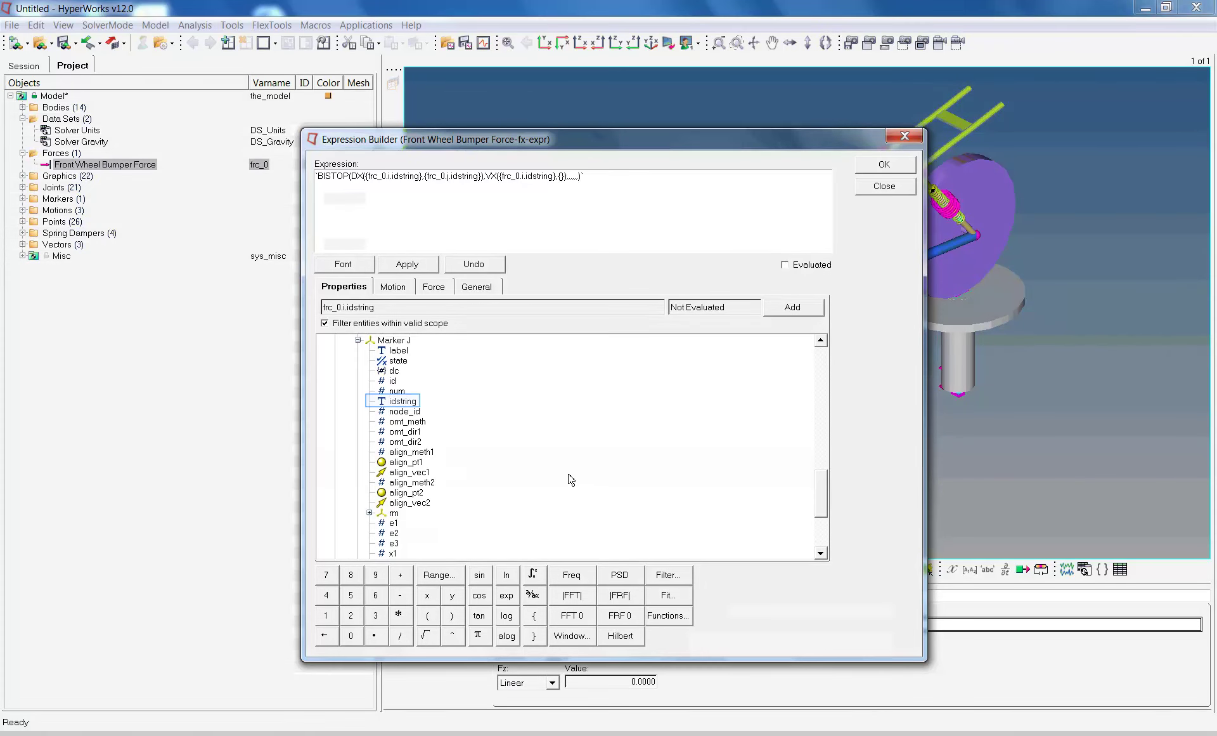
{"action": "left_click", "coordinate": [400, 402]}
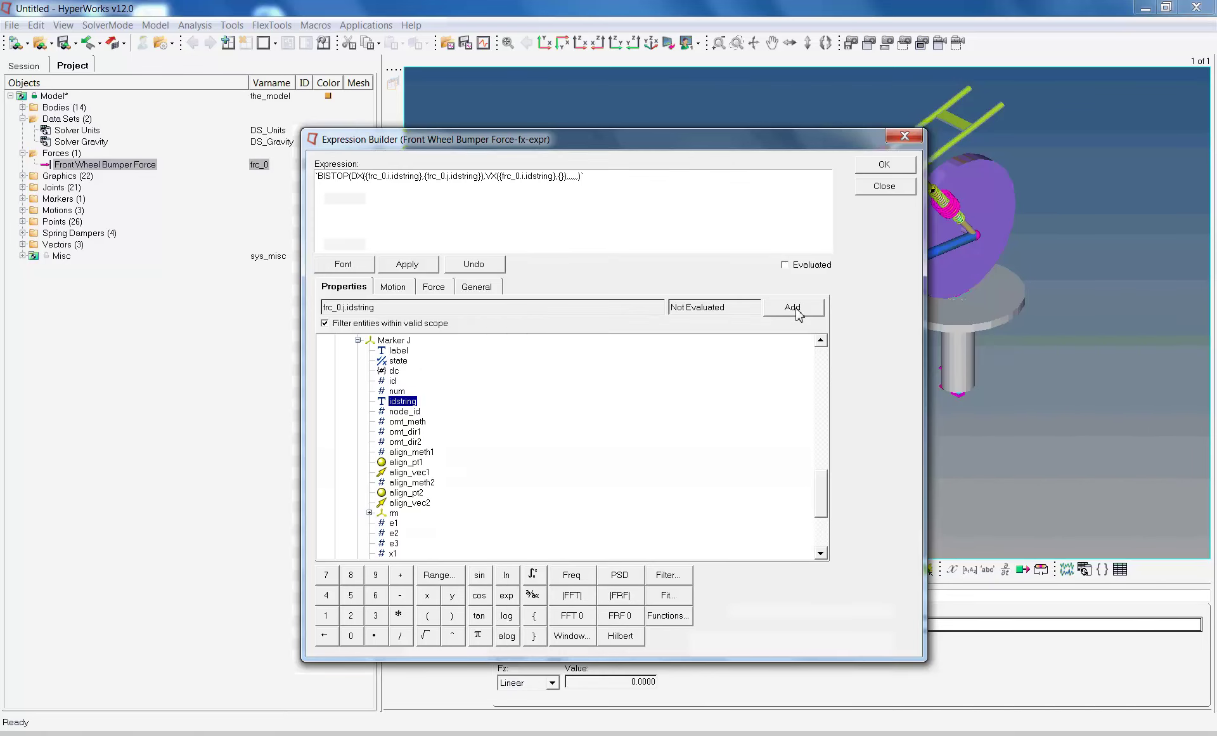
{"action": "left_click", "coordinate": [792, 307]}
Step: Complete BISTOP with the remaining arguments -0.1, 0.1, 10000, 1.5, 10 and 0.01, and accept the Fx expression
{"action": "type", "text": "-0.1,0.1,10"}
{"action": "type", "text": "1.5,10,0.01"}
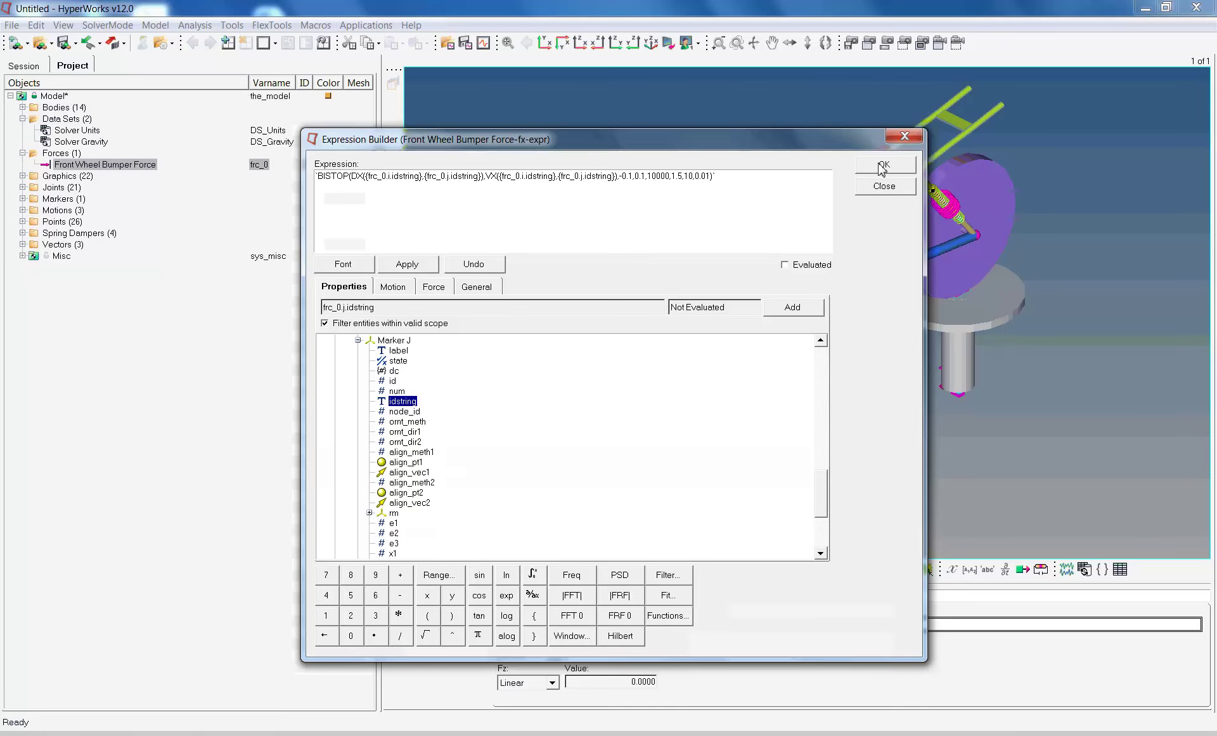
{"action": "left_click", "coordinate": [882, 166]}
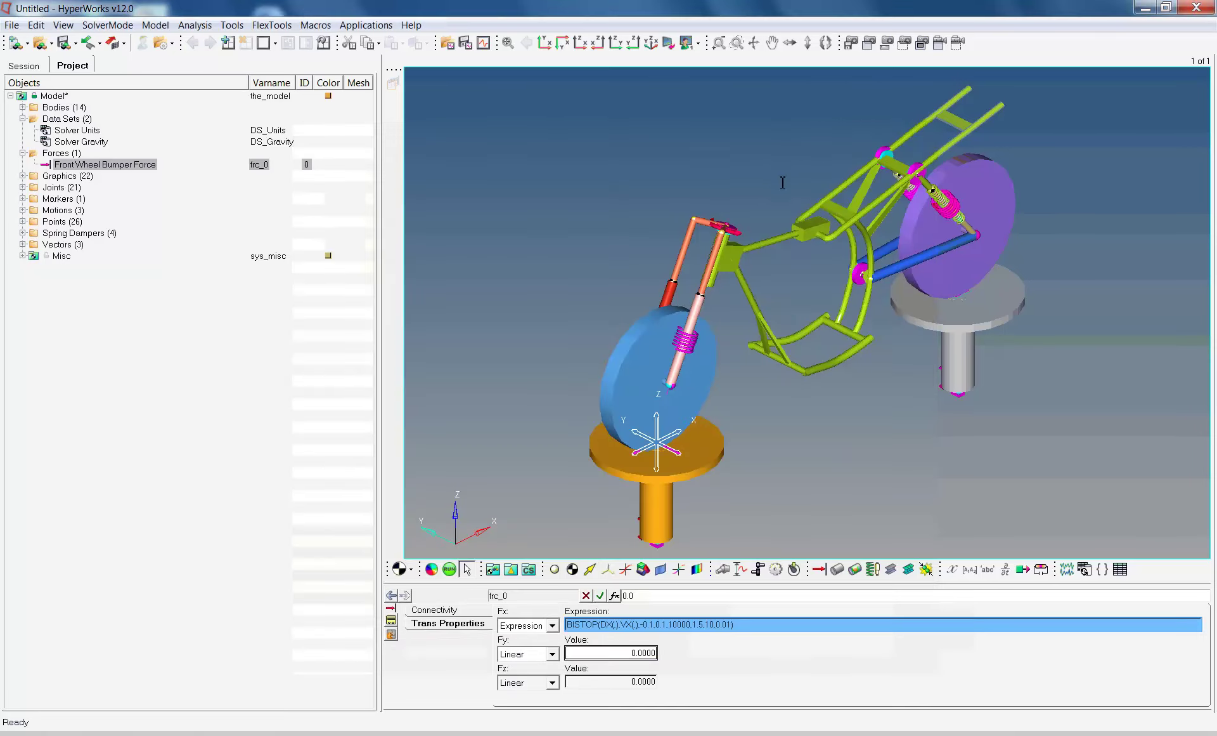
{"action": "left_click", "coordinate": [610, 624]}
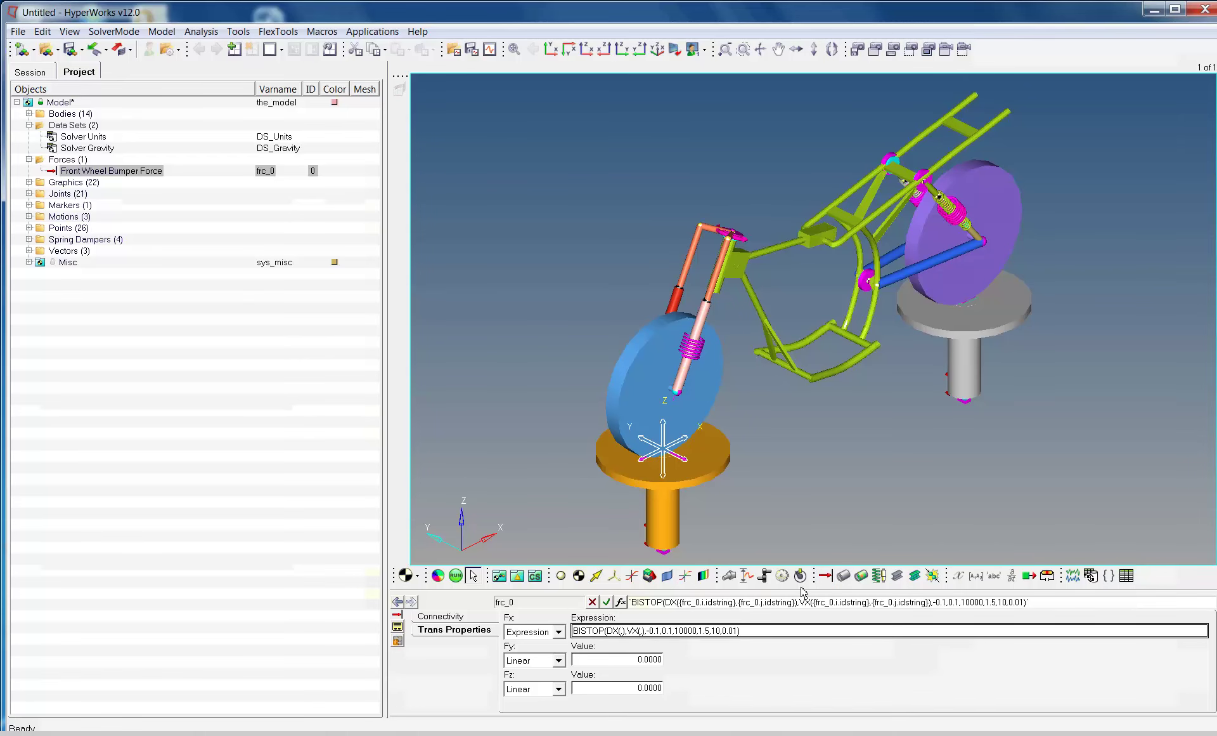
Step: Add a new single force labelled Rear Wheel Bumper Force with the variable frc_1
{"action": "left_click", "coordinate": [826, 576]}
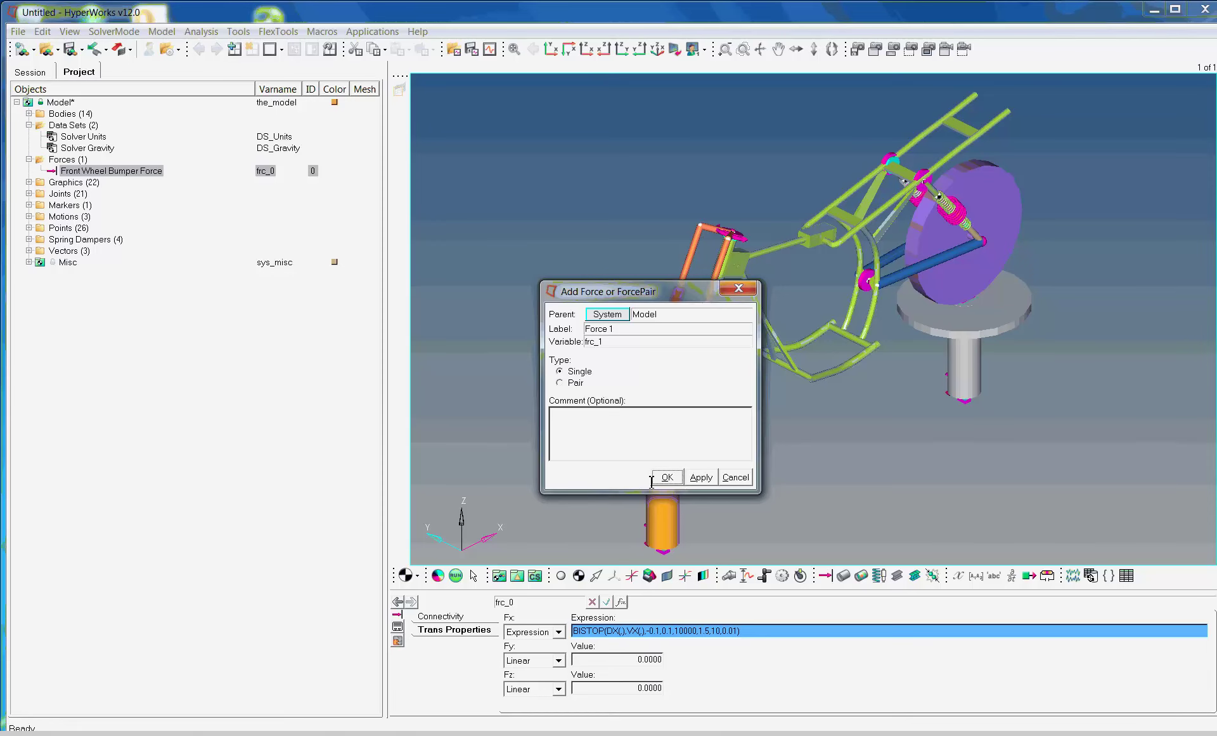
{"action": "left_click_drag", "start_coordinate": [622, 329], "coordinate": [566, 329]}
{"action": "type", "text": "Rear Wheel Bump"}
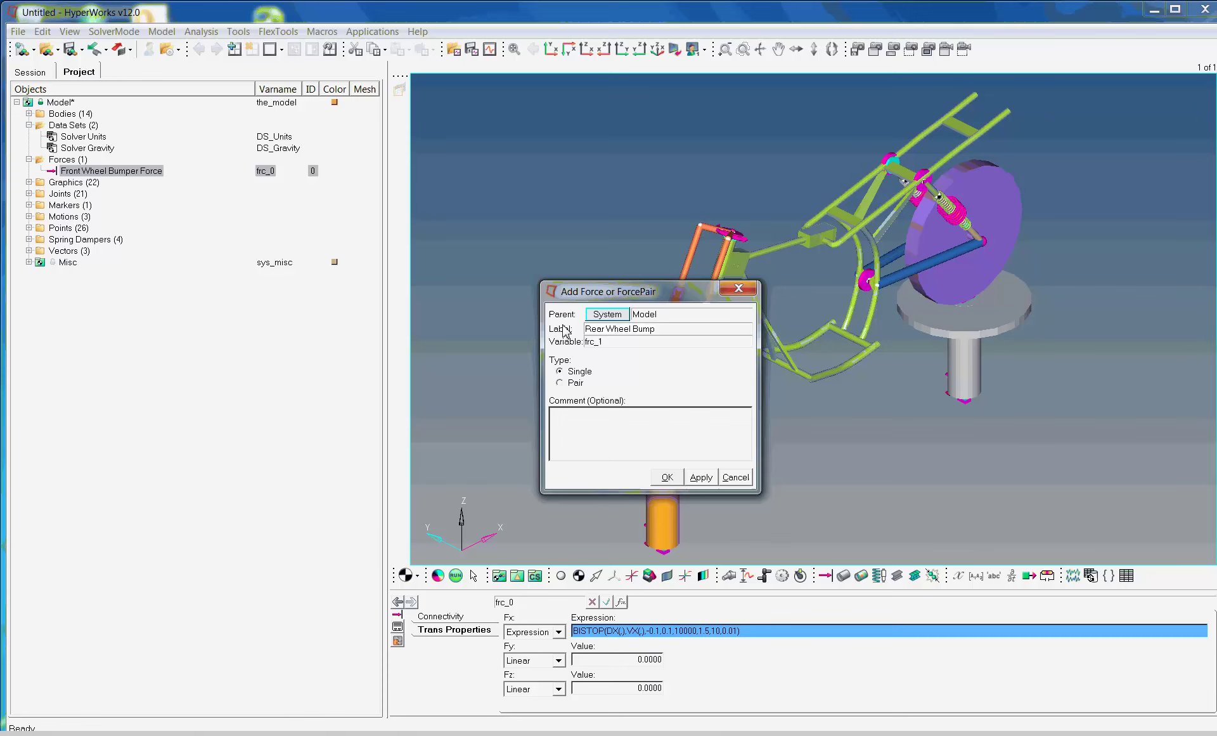
{"action": "type", "text": "er Force"}
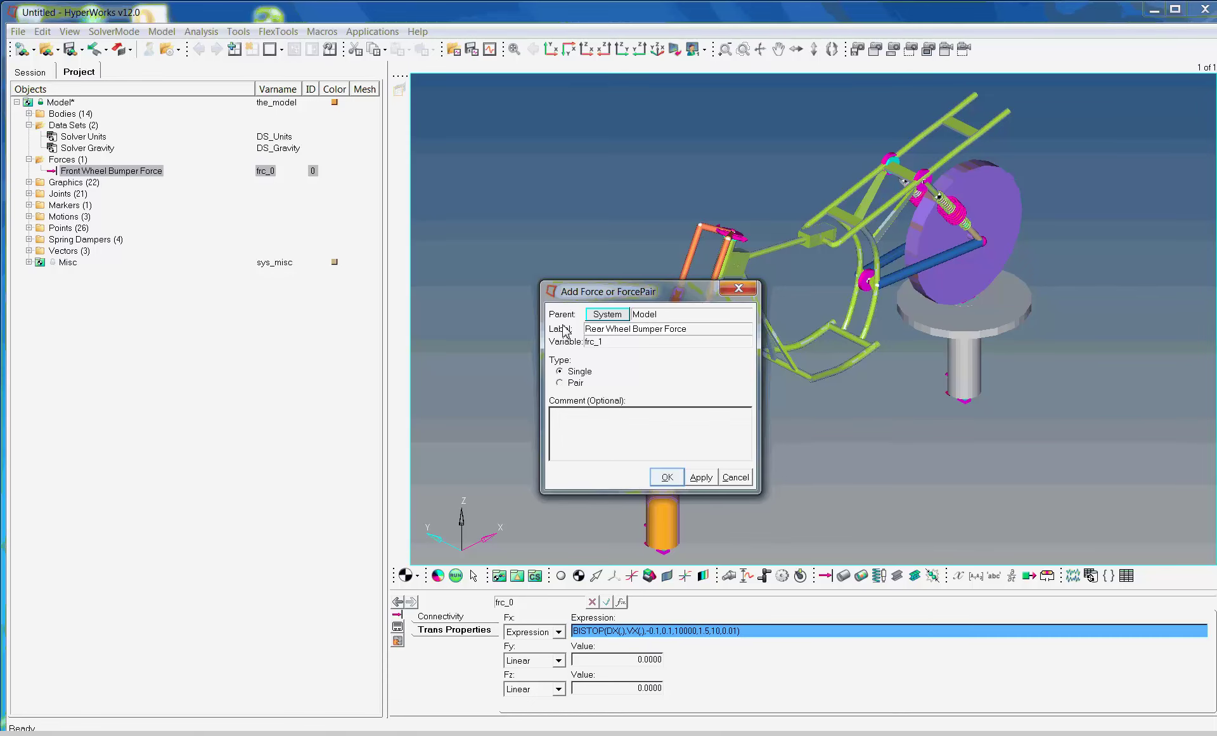
{"action": "left_click", "coordinate": [667, 477]}
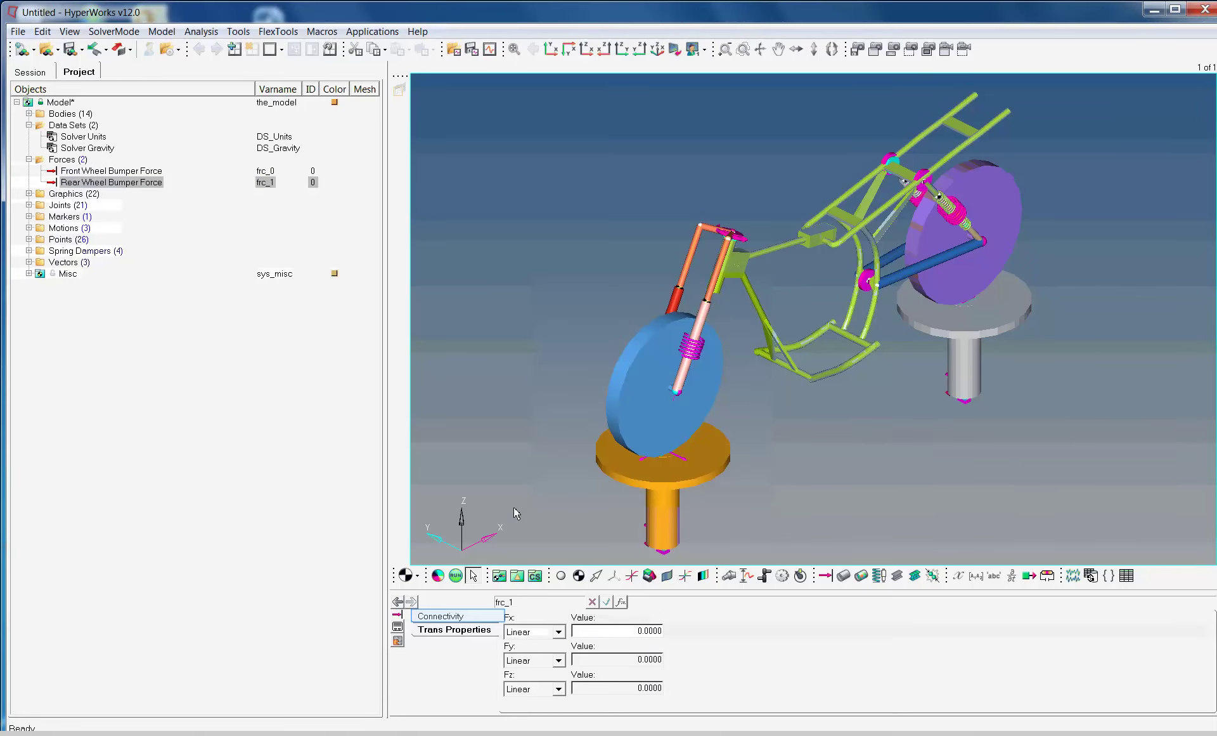
Step: Set the Rear Wheel Bumper Force's connectivity to an Action reaction force
{"action": "left_click", "coordinate": [455, 618]}
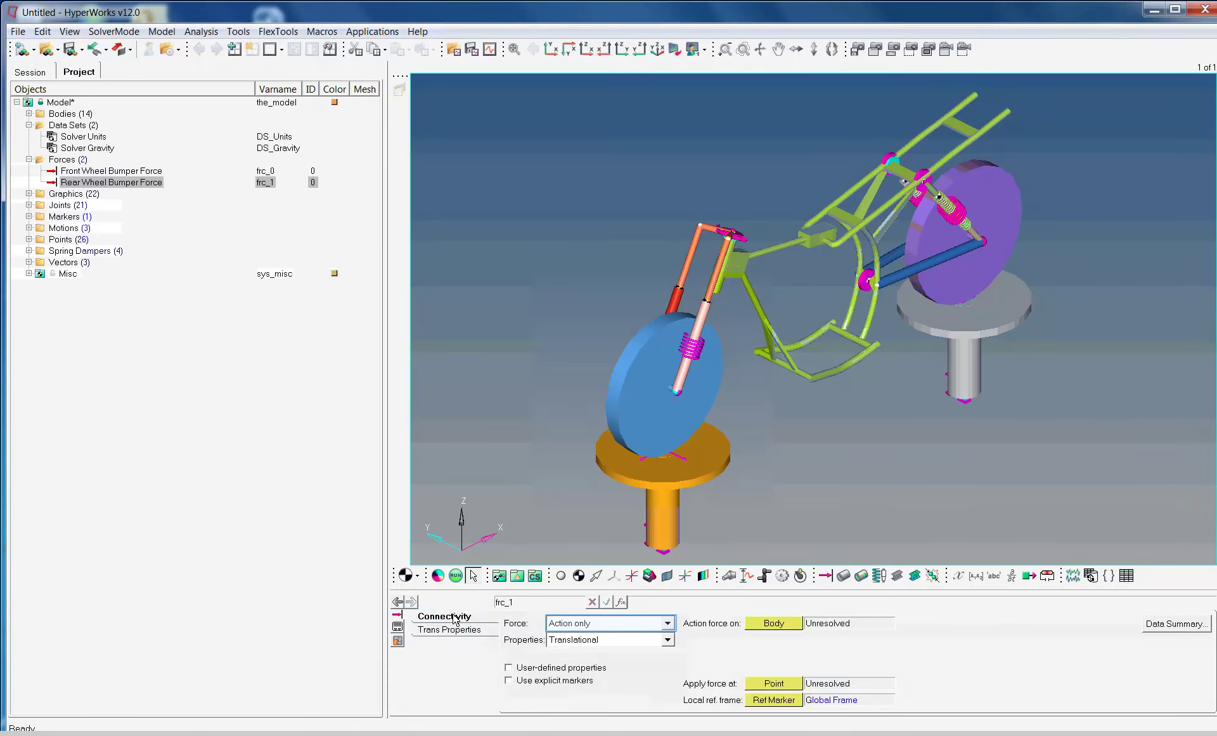
{"action": "left_click", "coordinate": [667, 623]}
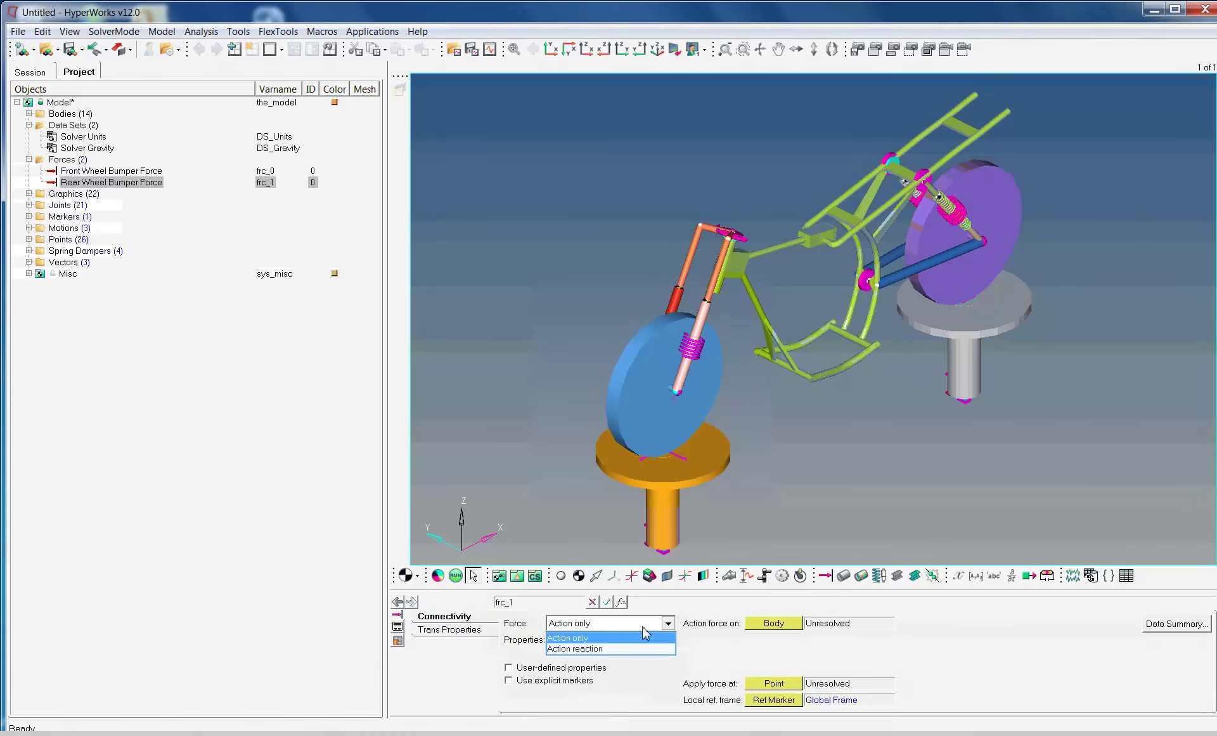
{"action": "left_click", "coordinate": [619, 648]}
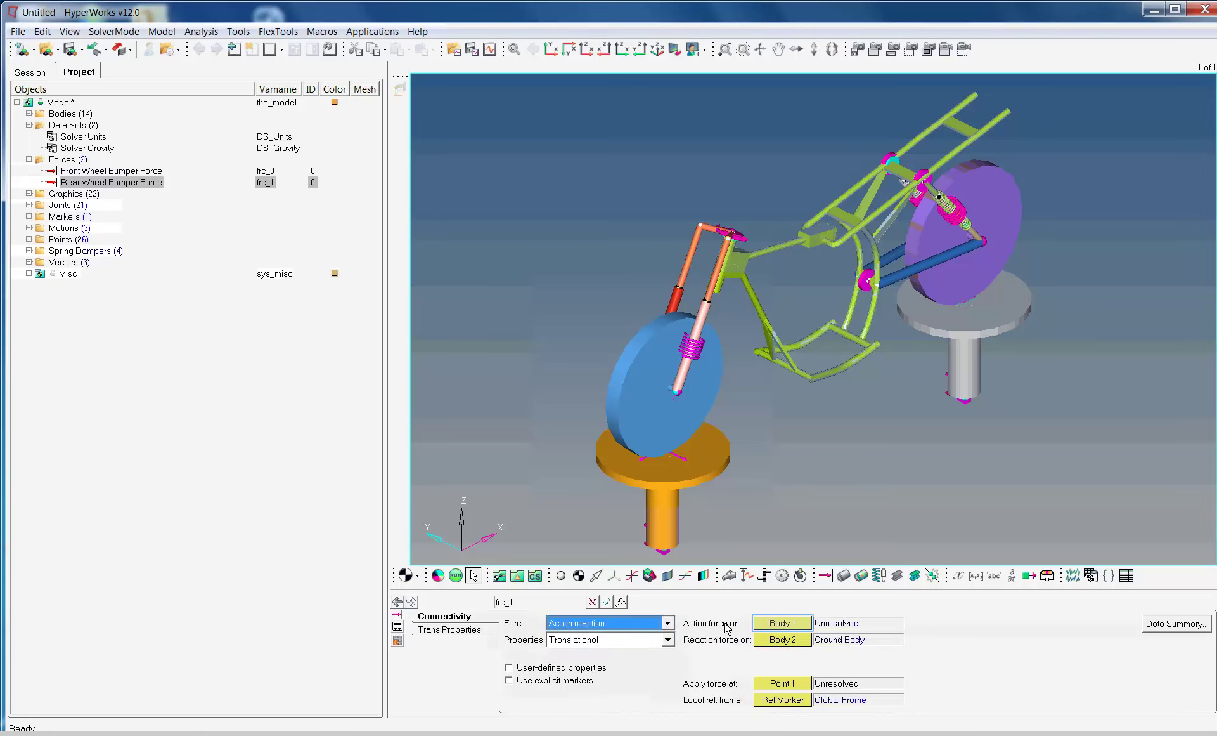
Step: Assign Rear Wheel as the action body and Rear Jack as the reaction body of the Rear Wheel Bumper Force
{"action": "left_click", "coordinate": [791, 626]}
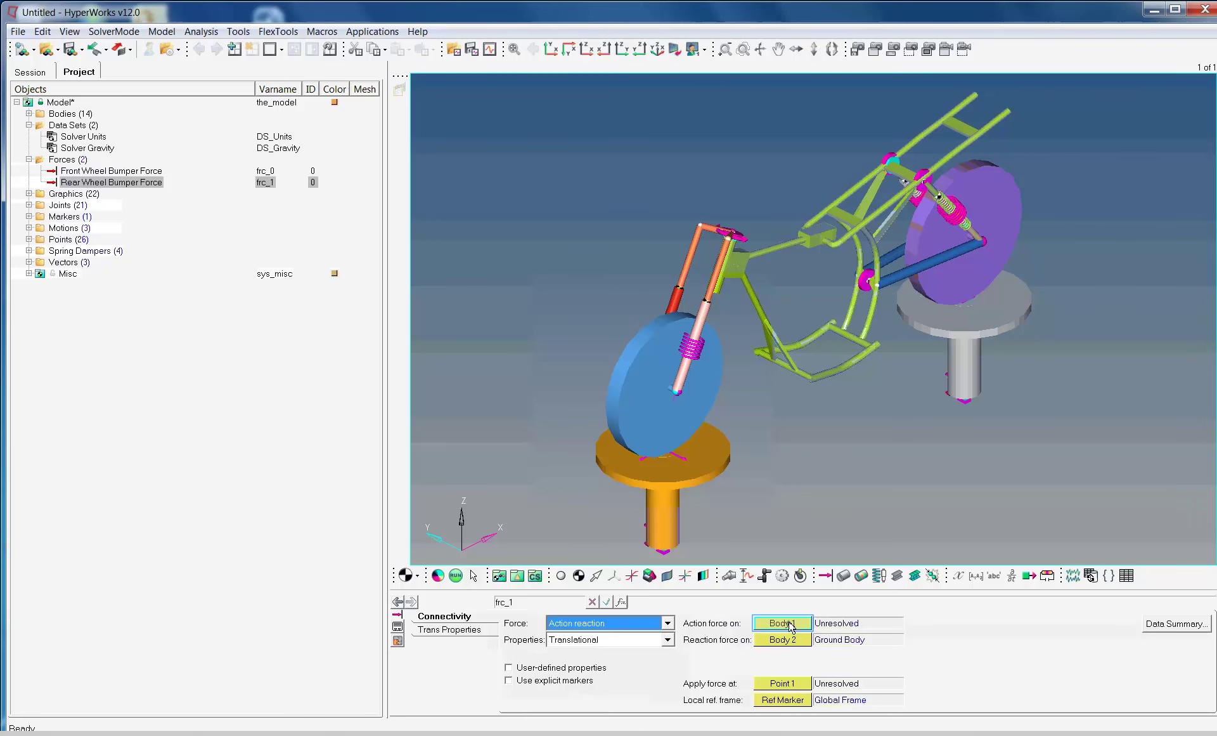
{"action": "double_click", "coordinate": [792, 624]}
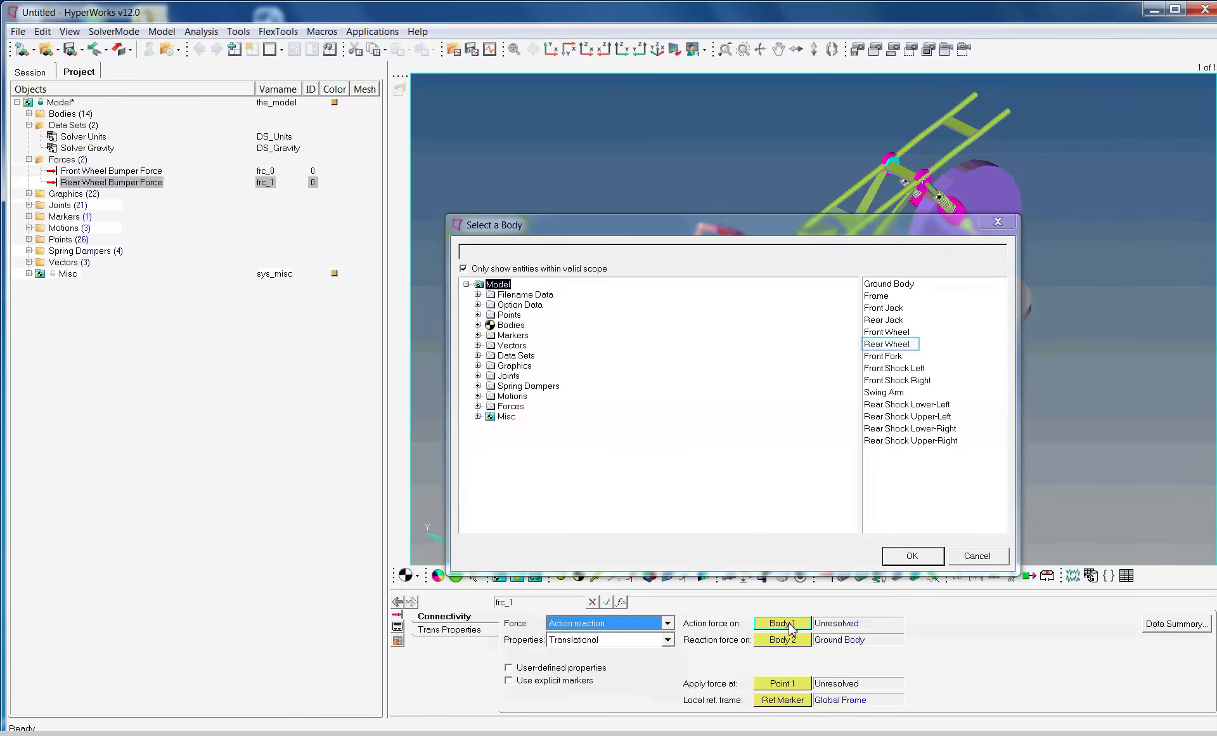
{"action": "left_click", "coordinate": [886, 345]}
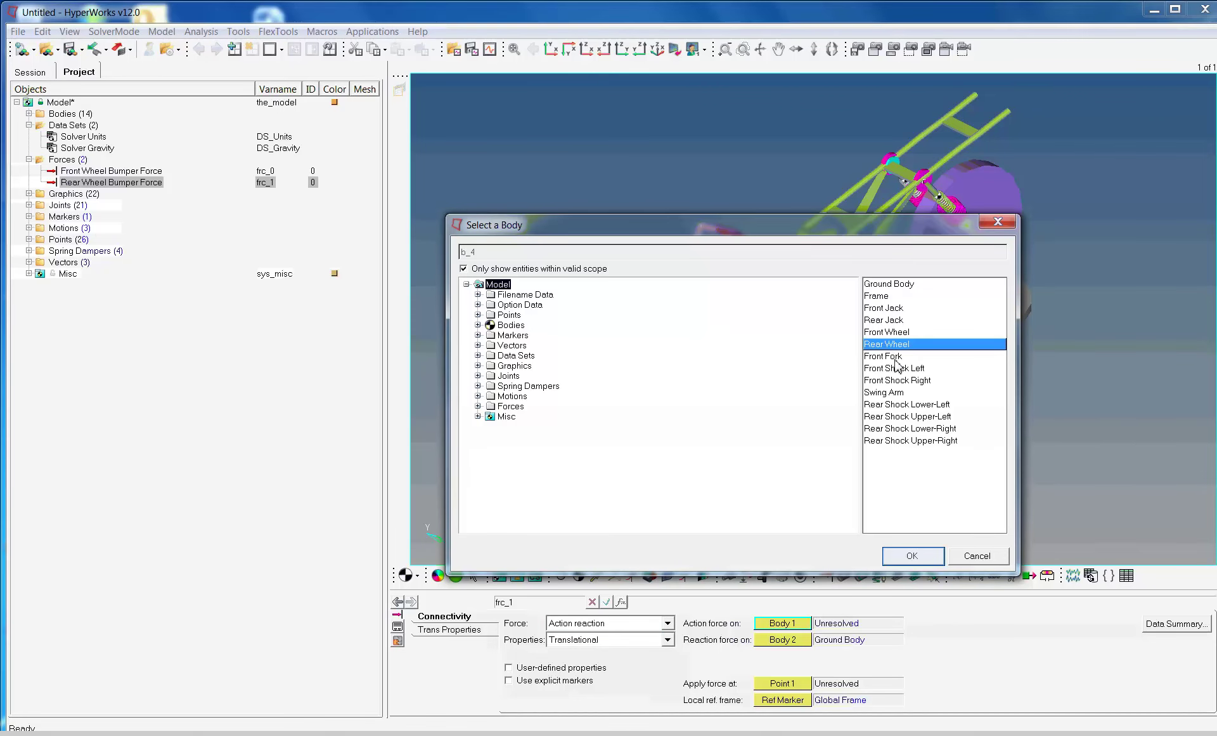
{"action": "left_click", "coordinate": [908, 555]}
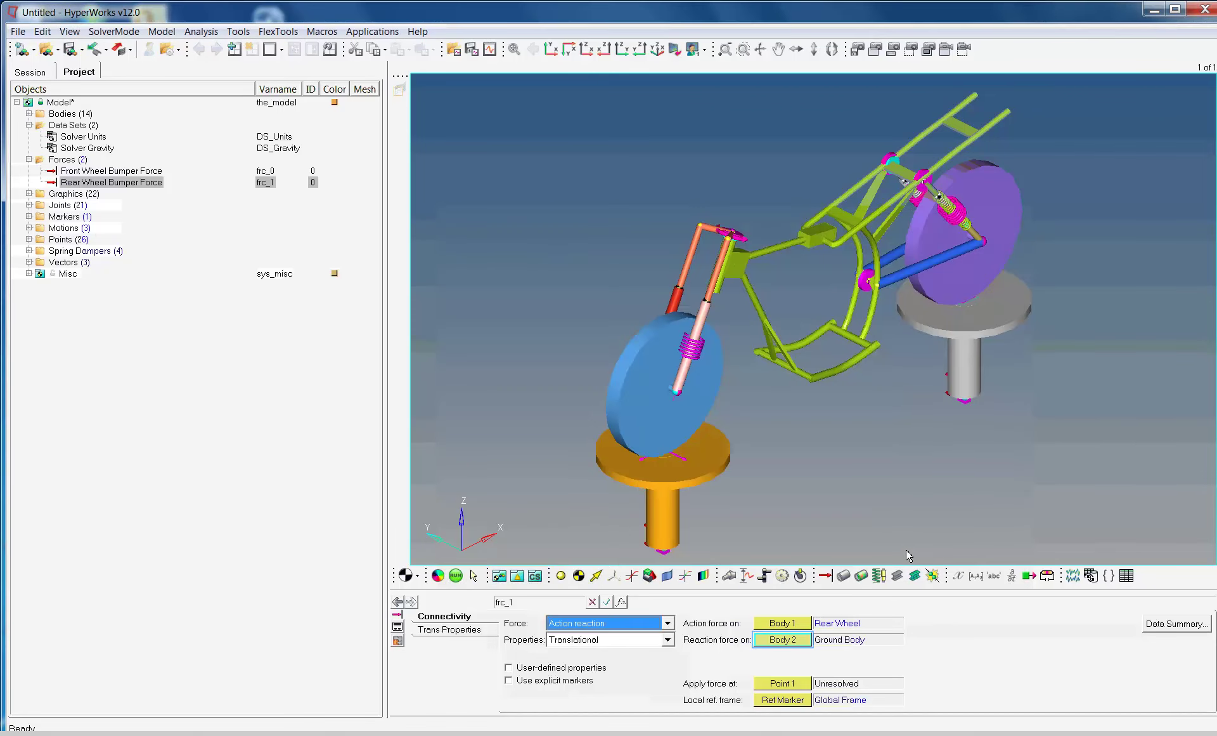
{"action": "left_click", "coordinate": [798, 642]}
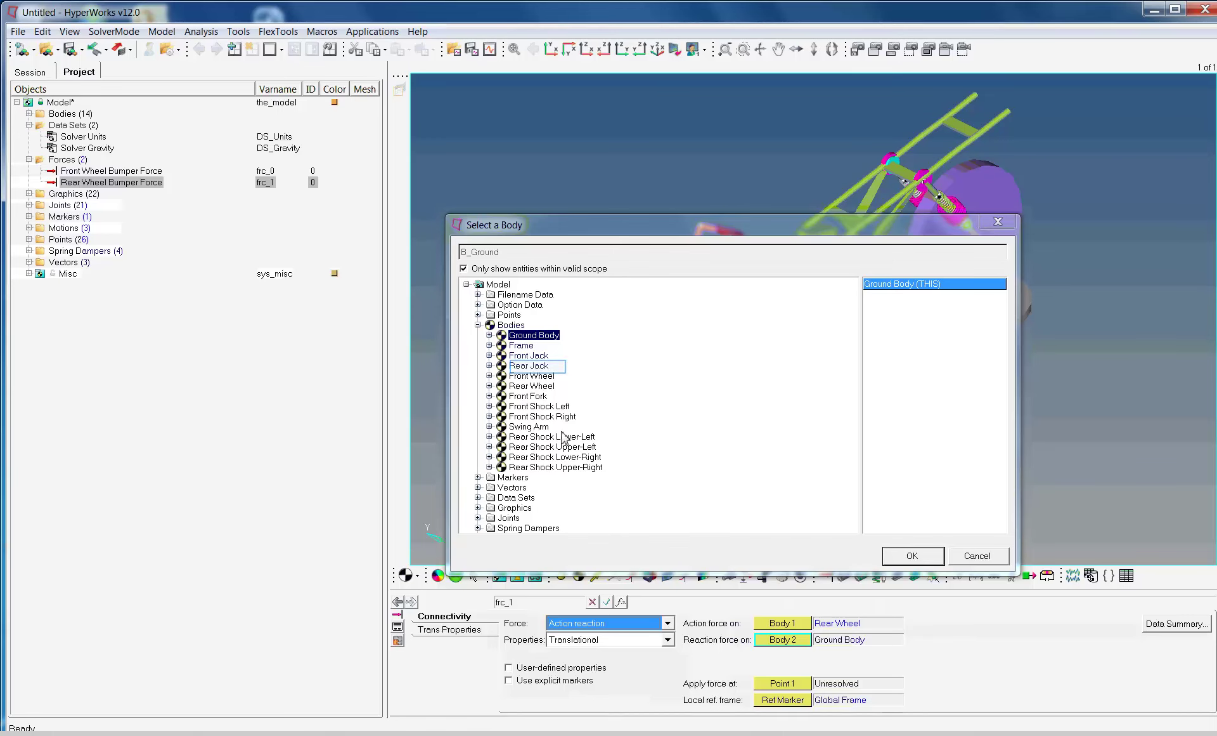
{"action": "left_click", "coordinate": [529, 366]}
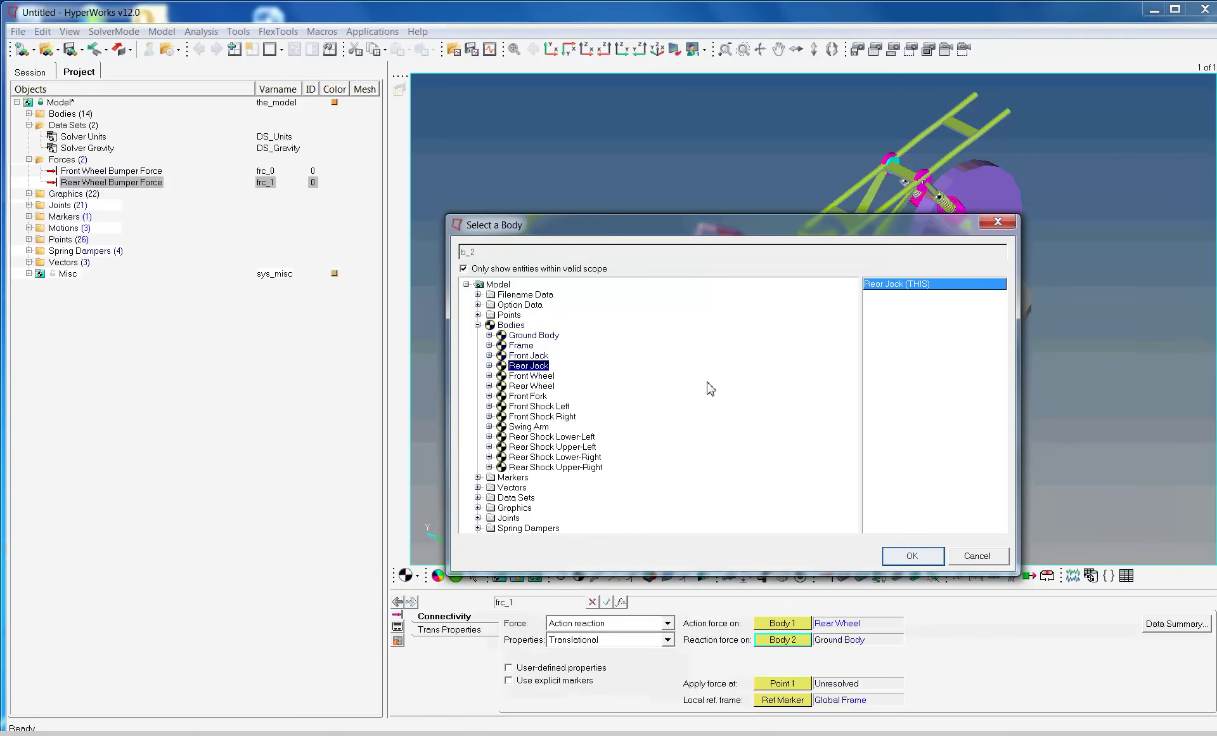
{"action": "left_click", "coordinate": [908, 557]}
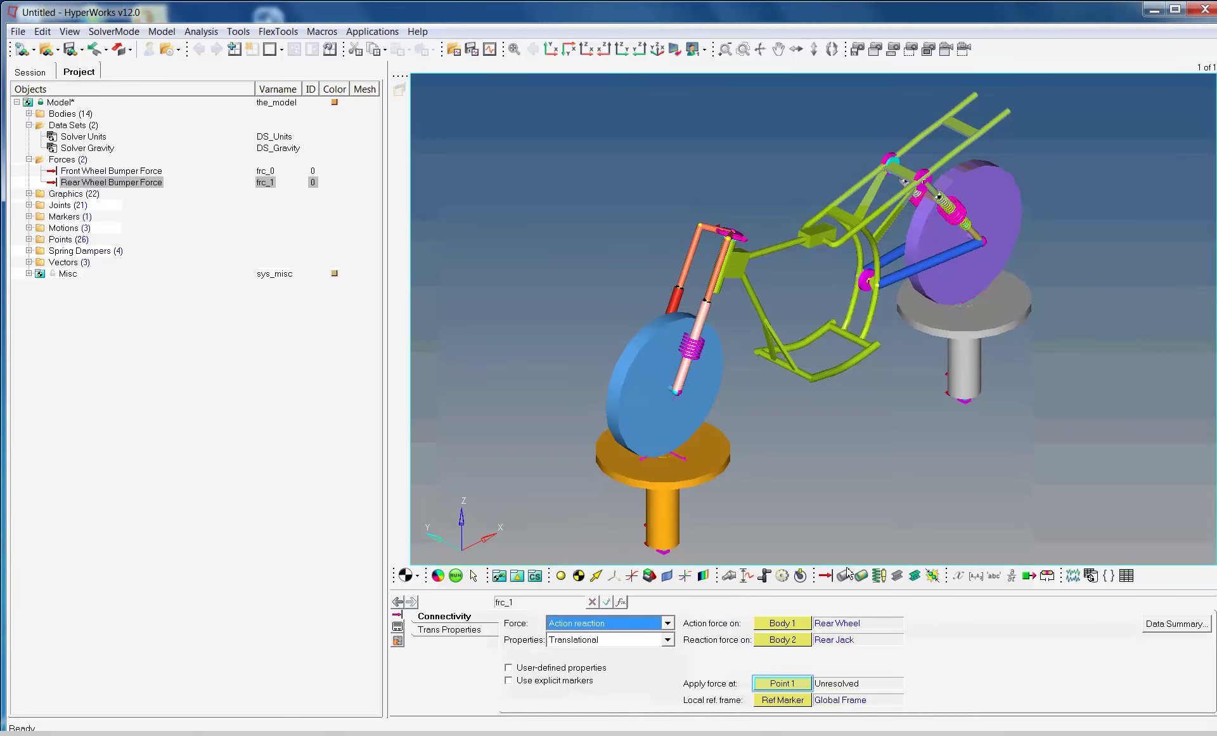
Step: Choose Rear Jack - Top Point as the application point of the Rear Wheel Bumper Force
{"action": "double_click", "coordinate": [783, 685]}
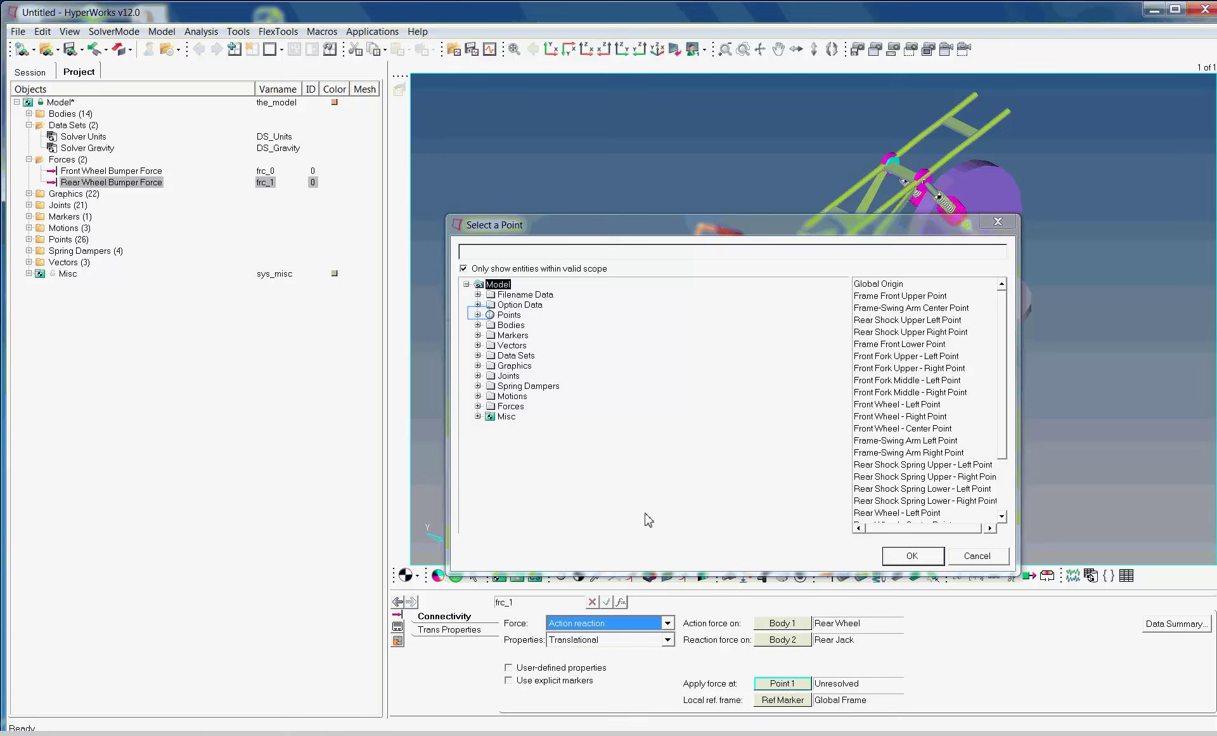
{"action": "left_click", "coordinate": [478, 314]}
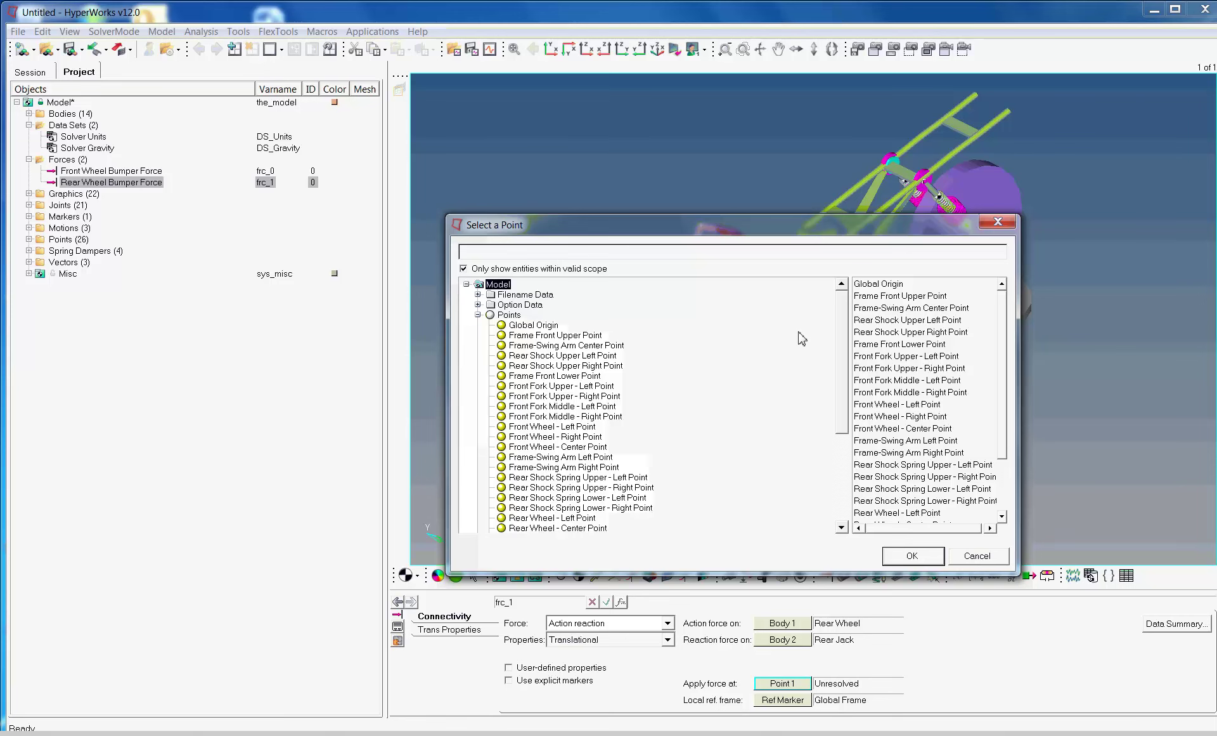
{"action": "left_click_drag", "start_coordinate": [845, 376], "coordinate": [850, 407]}
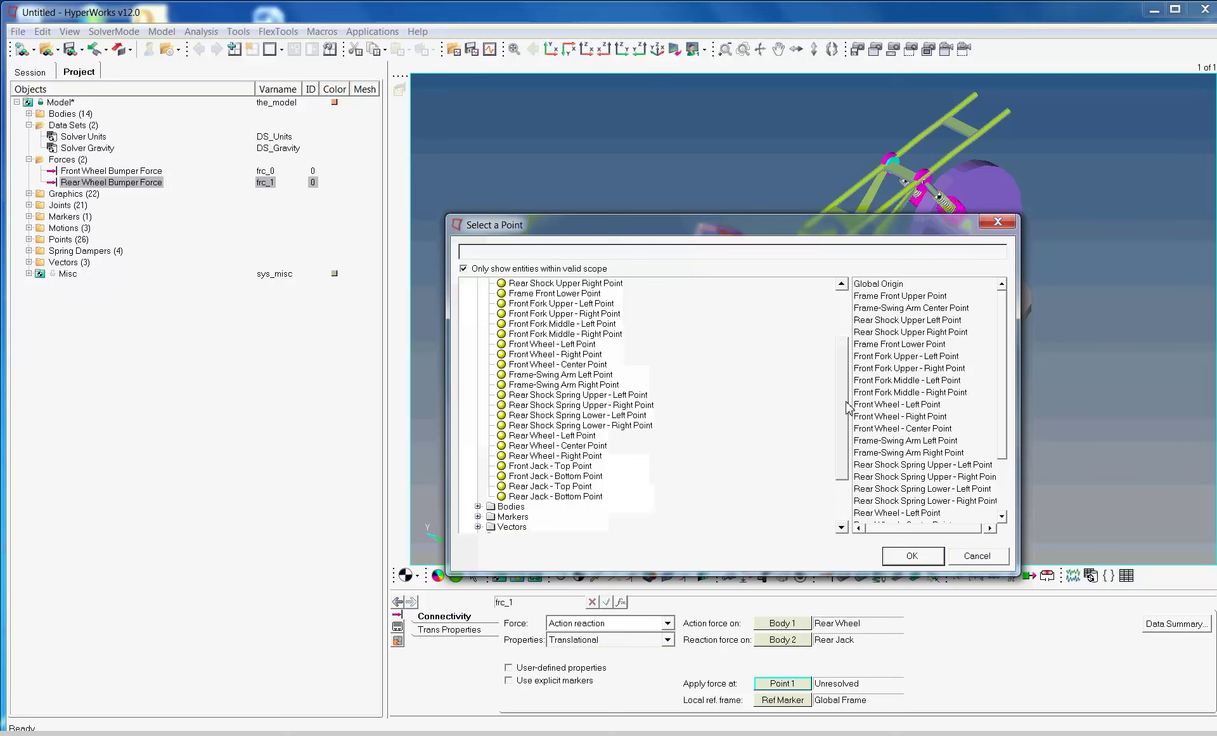
{"action": "left_click_drag", "start_coordinate": [848, 409], "coordinate": [849, 379]}
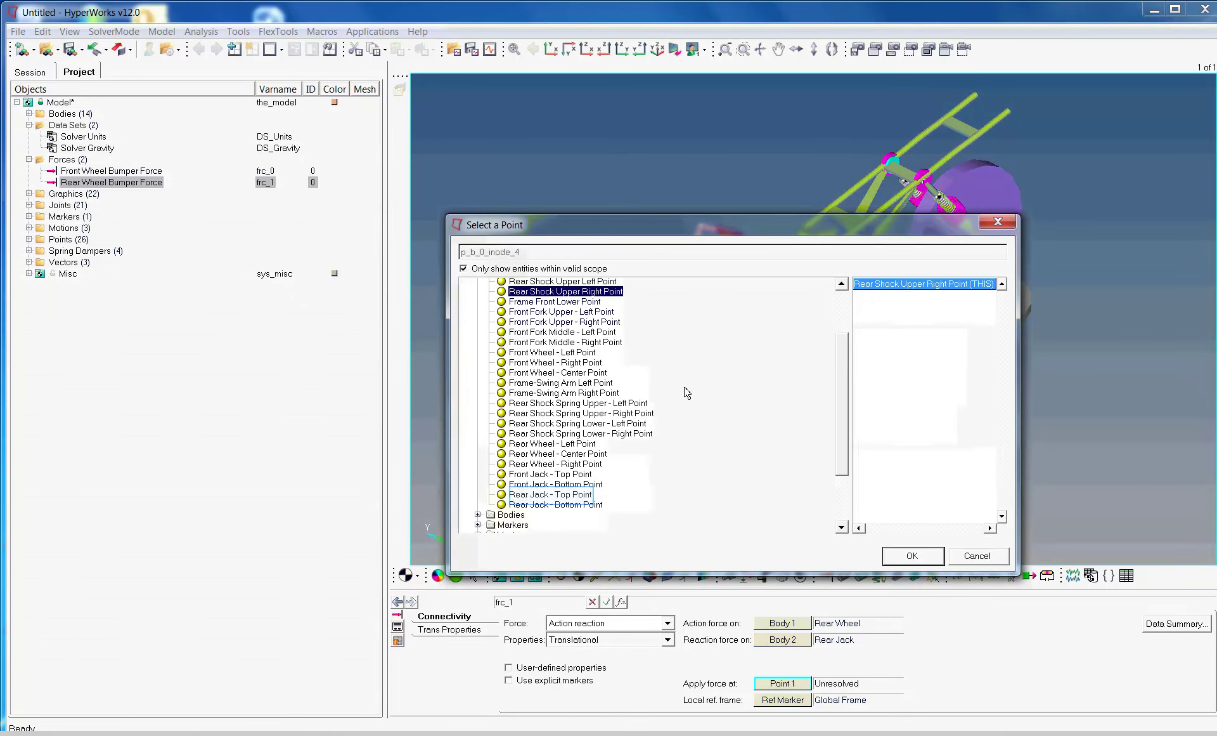
{"action": "left_click", "coordinate": [570, 497]}
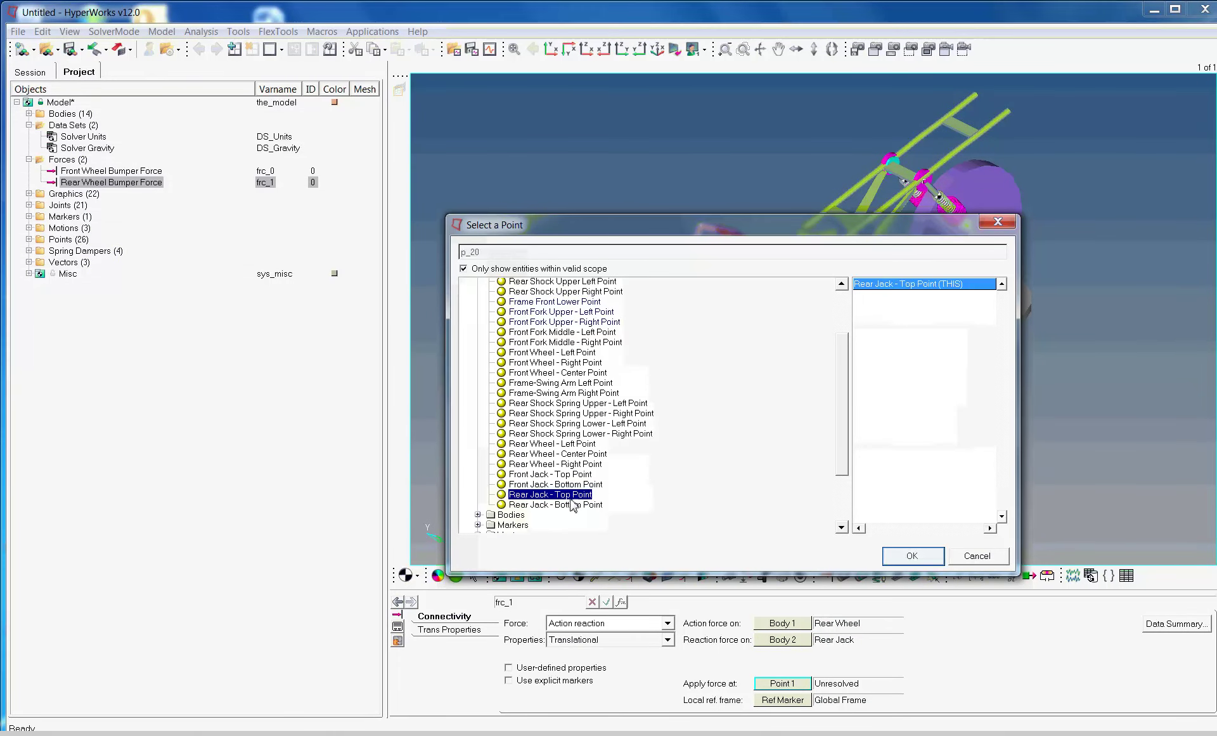